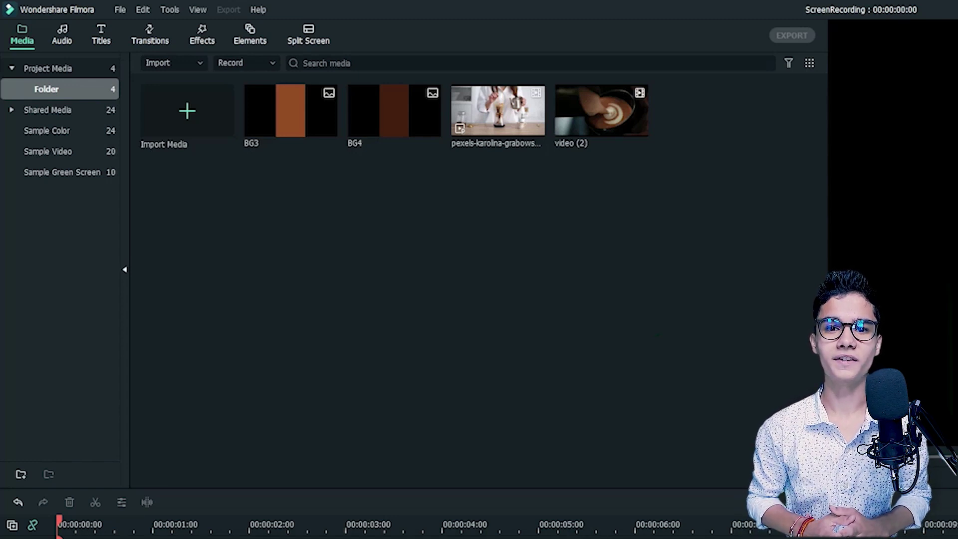
# Set the project aspect ratio to 9:16 portrait (1080x1920) in Project Settings.
pyautogui.click(121, 10)
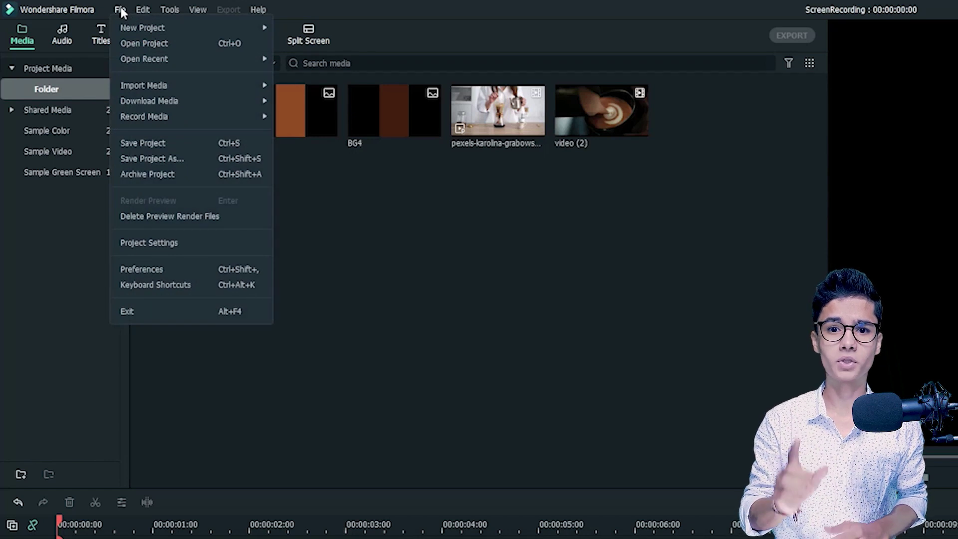
pyautogui.click(174, 242)
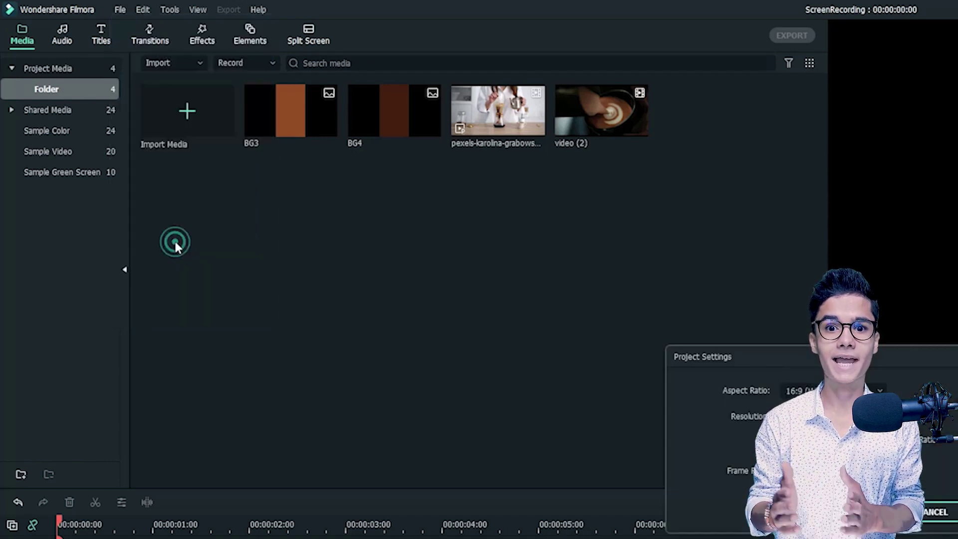
pyautogui.click(550, 149)
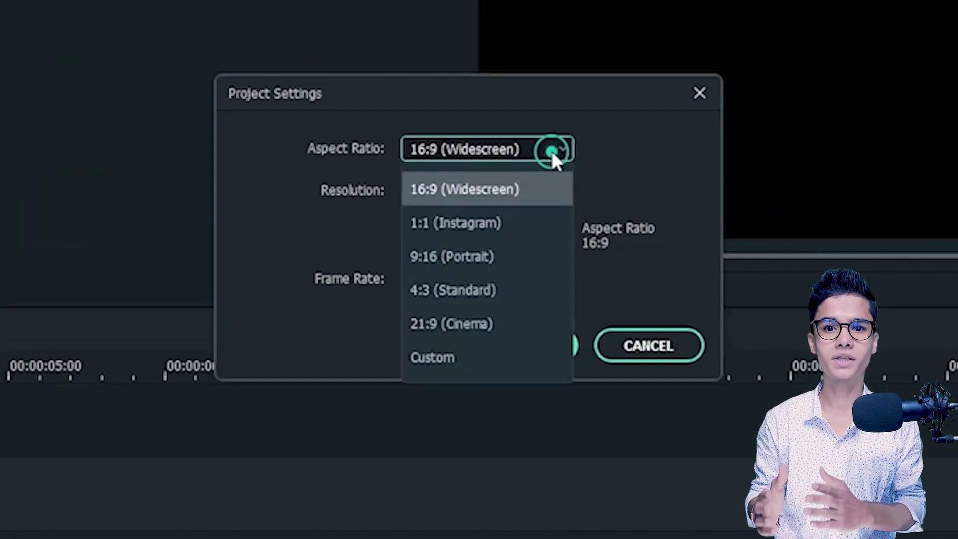
pyautogui.click(537, 254)
pyautogui.click(532, 341)
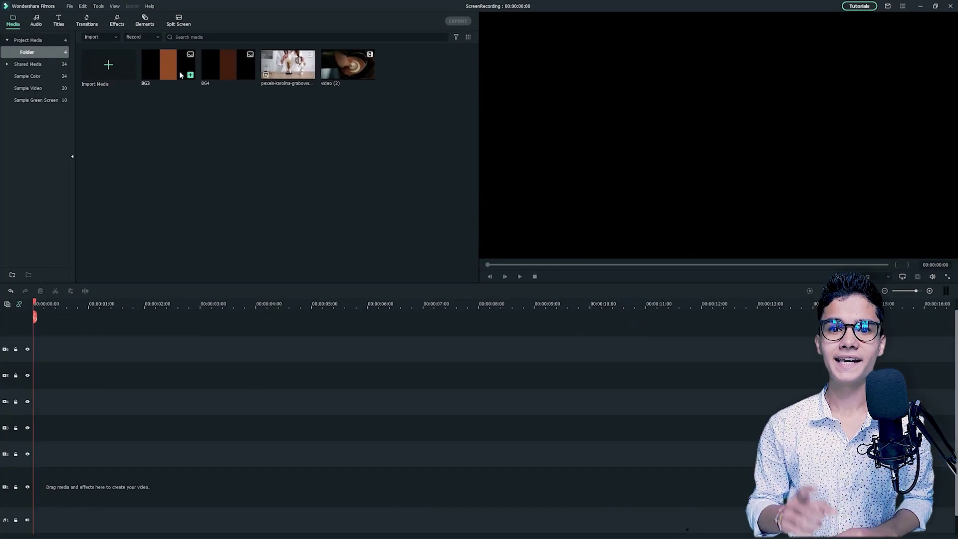
# Add the BG3 orange background and latte clip, scaling the latte to 116% and lowering it.
pyautogui.moveTo(169, 66); pyautogui.dragTo(15, 482)
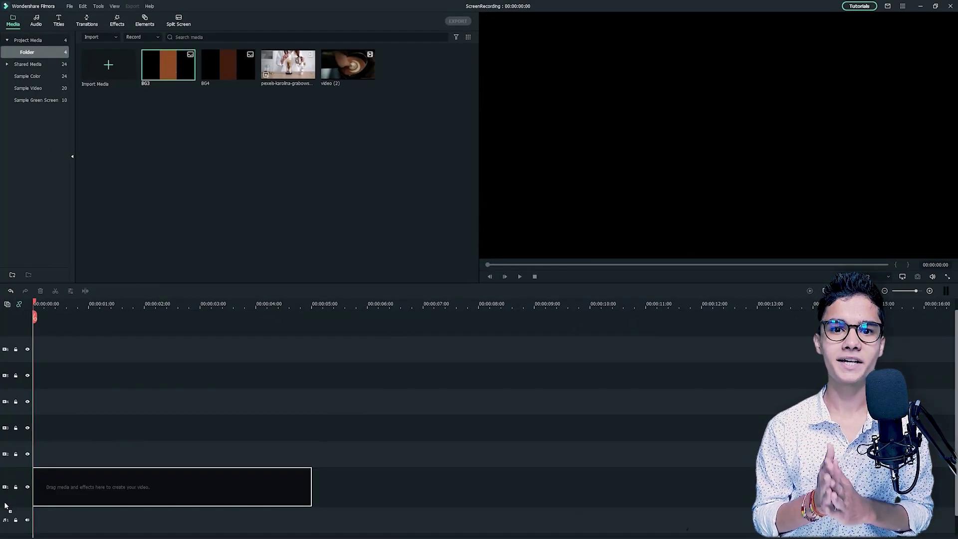
pyautogui.moveTo(8, 508); pyautogui.dragTo(34, 507)
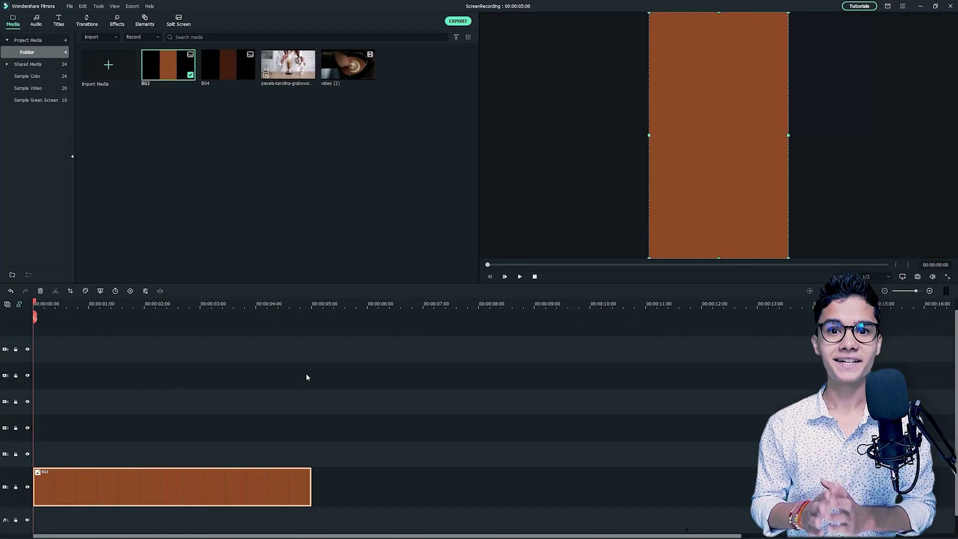
pyautogui.moveTo(348, 73); pyautogui.dragTo(45, 449)
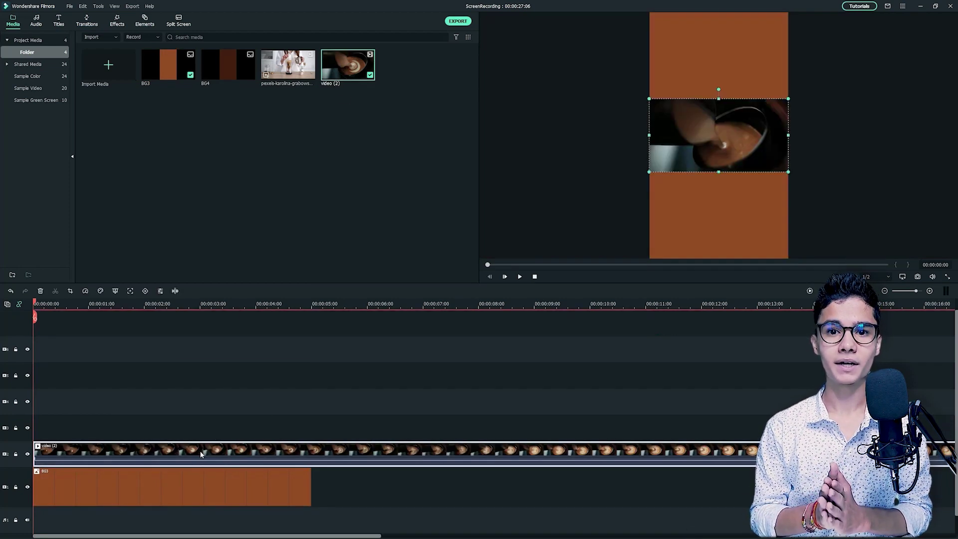
pyautogui.doubleClick(202, 455)
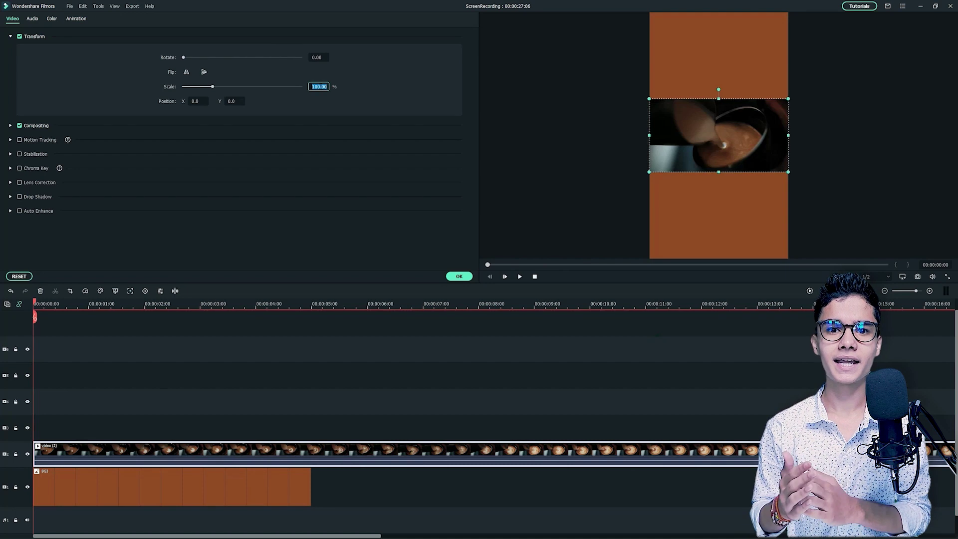
pyautogui.write('116')
pyautogui.press('Return')
pyautogui.moveTo(725, 122); pyautogui.dragTo(724, 204)
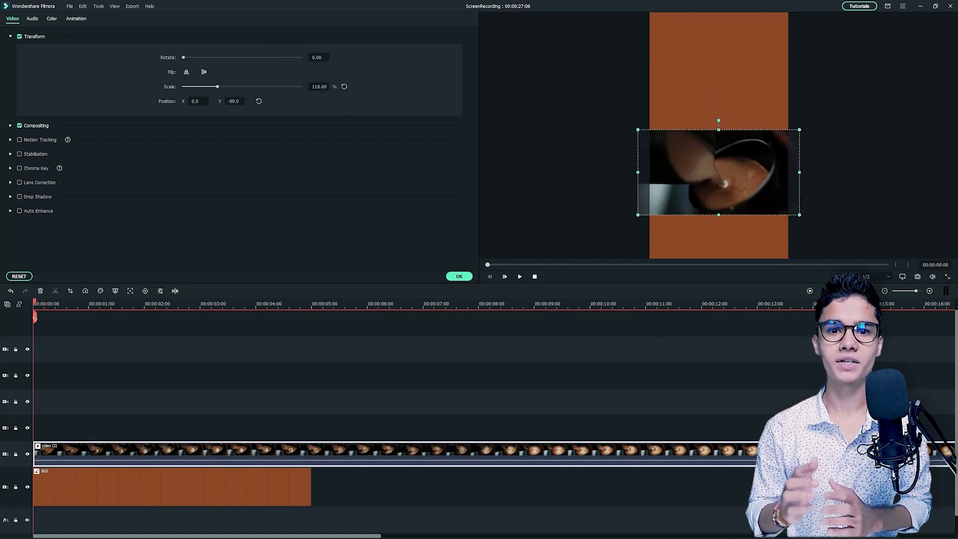
pyautogui.click(459, 277)
# Add the pour-over clip above the latte, scale it to 112% and move it to the top.
pyautogui.moveTo(289, 66); pyautogui.dragTo(45, 425)
pyautogui.doubleClick(337, 427)
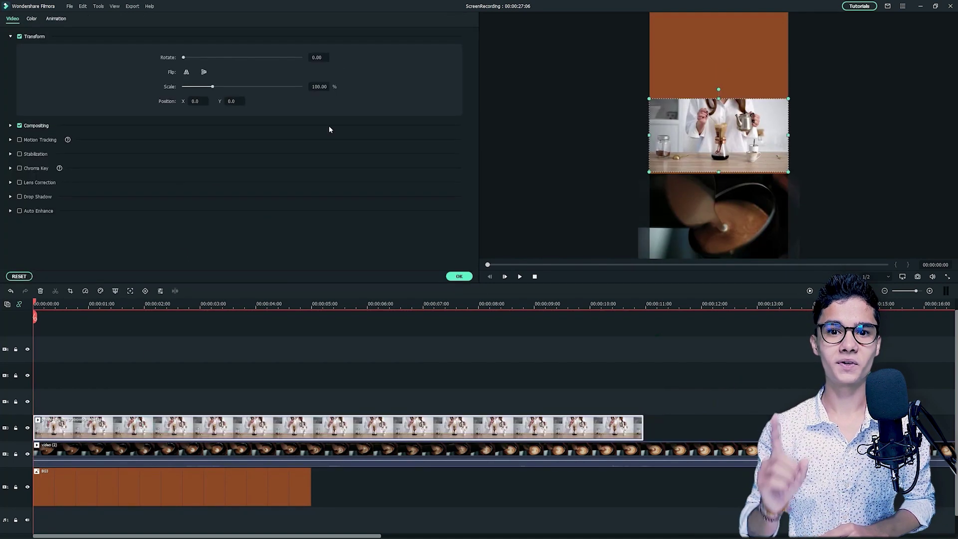
pyautogui.doubleClick(319, 86)
pyautogui.write('112')
pyautogui.press('Return')
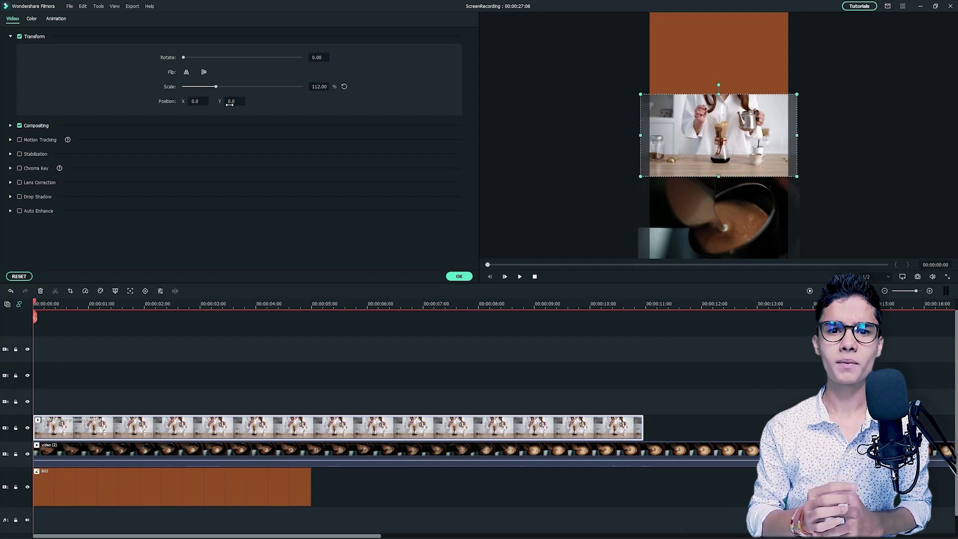
pyautogui.moveTo(230, 103)
pyautogui.mouseDown()
pyautogui.moveTo(230, 75)
pyautogui.moveTo(230, 94)
pyautogui.mouseUp()
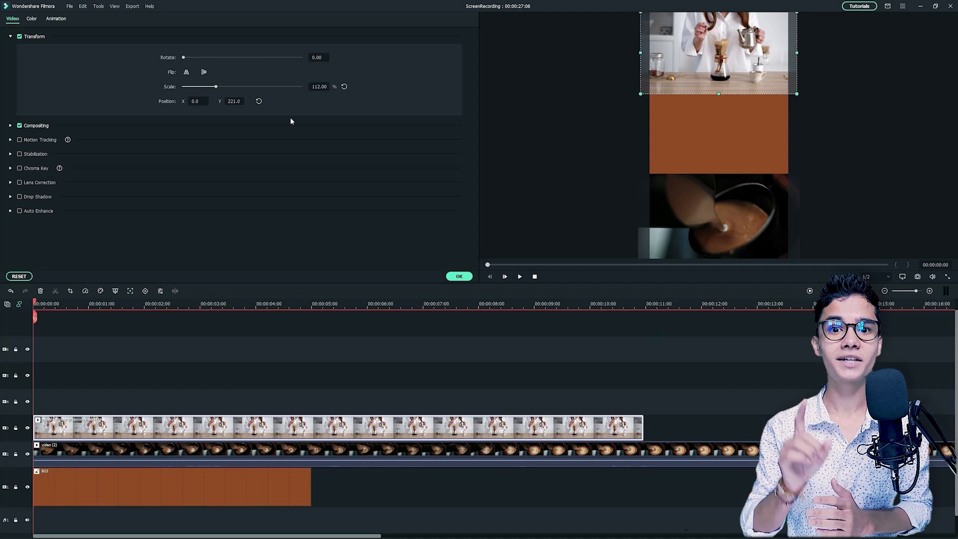
pyautogui.click(459, 276)
# At 00:00:01:06, add the BG4 brown background as a small block near the frame centre.
pyautogui.click(101, 303)
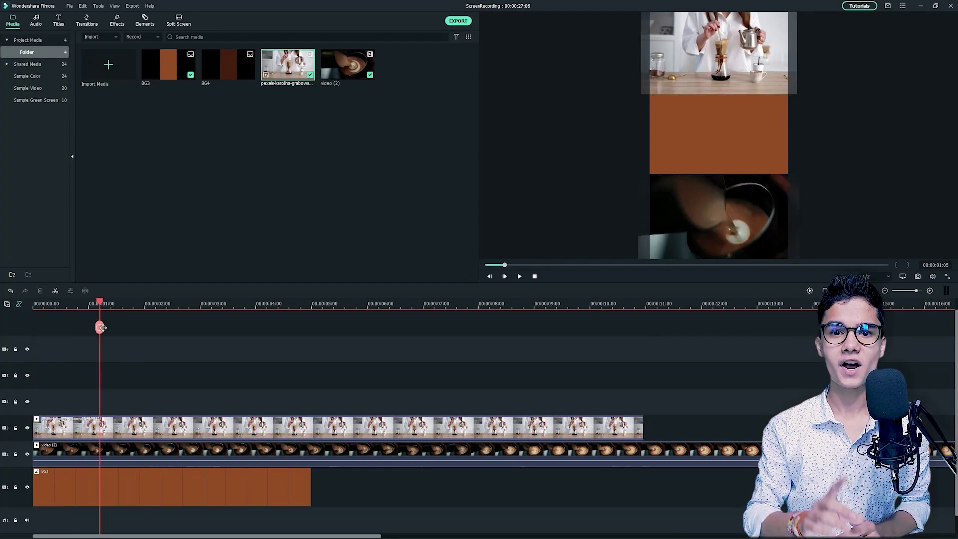
pyautogui.moveTo(101, 328); pyautogui.dragTo(103, 327)
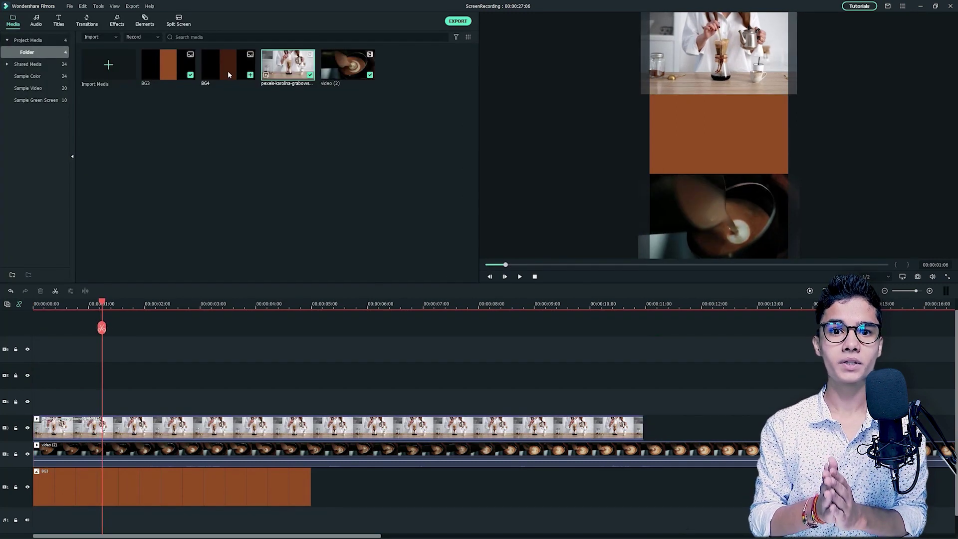
pyautogui.moveTo(227, 71); pyautogui.dragTo(109, 404)
pyautogui.moveTo(788, 96)
pyautogui.mouseDown()
pyautogui.moveTo(745, 184)
pyautogui.moveTo(704, 224)
pyautogui.moveTo(719, 173)
pyautogui.moveTo(739, 177)
pyautogui.moveTo(719, 174)
pyautogui.mouseUp()
pyautogui.click(579, 140)
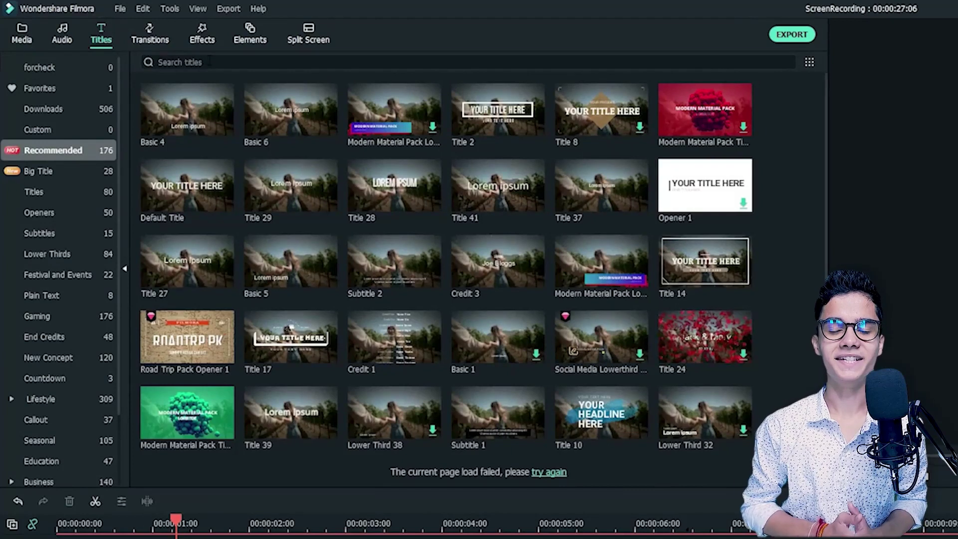
# Search for 'title 26' and place the Title 26 template on a track above BG4.
pyautogui.click(165, 50)
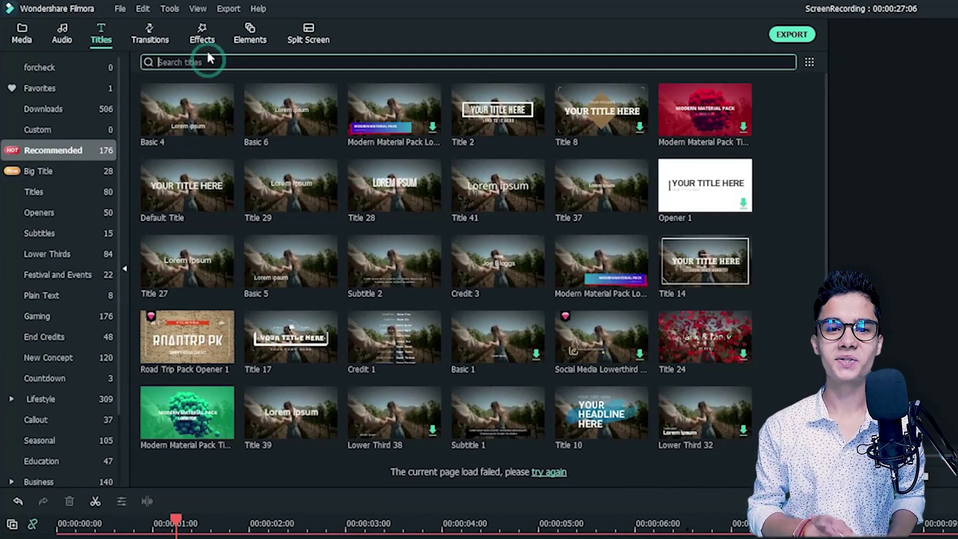
pyautogui.write('title ')
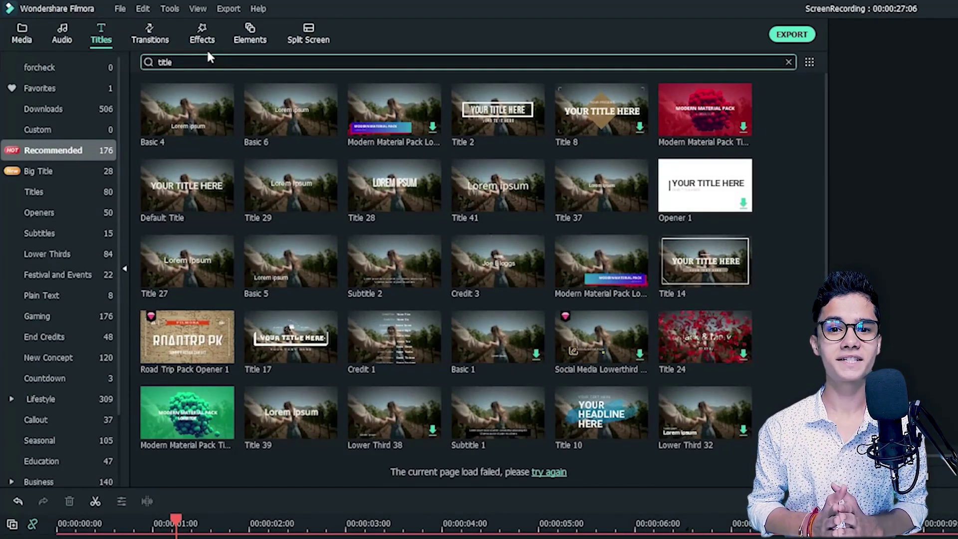
pyautogui.write('26')
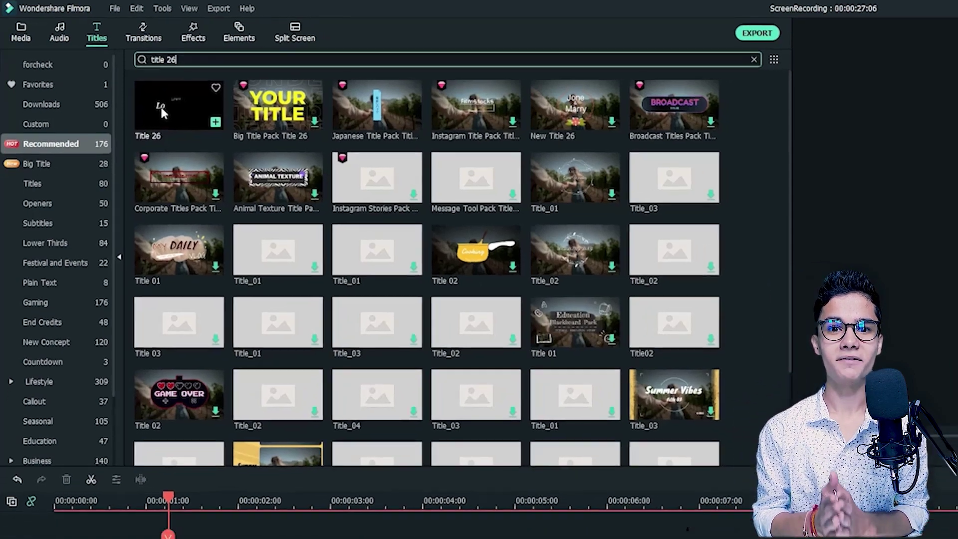
pyautogui.moveTo(177, 106)
pyautogui.mouseDown()
pyautogui.moveTo(160, 362)
pyautogui.moveTo(105, 372)
pyautogui.mouseUp()
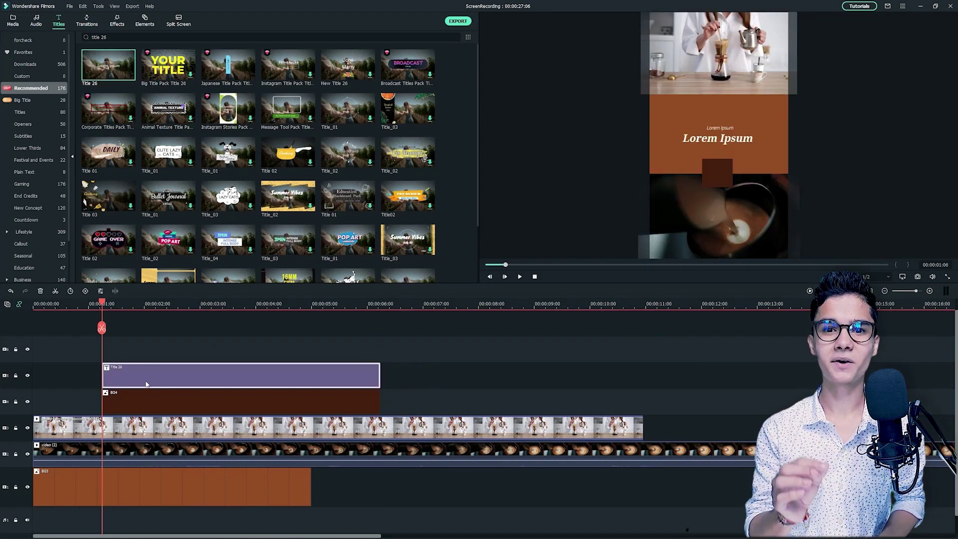
# Set the wondershare.com line to size 40 and move it above the main title.
pyautogui.doubleClick(145, 379)
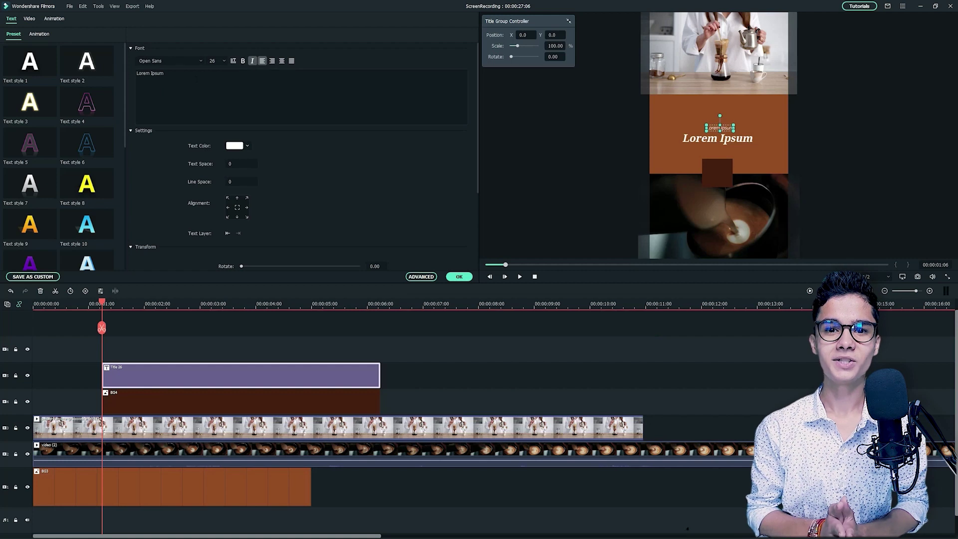
pyautogui.write('wondershare.co')
pyautogui.click(211, 61)
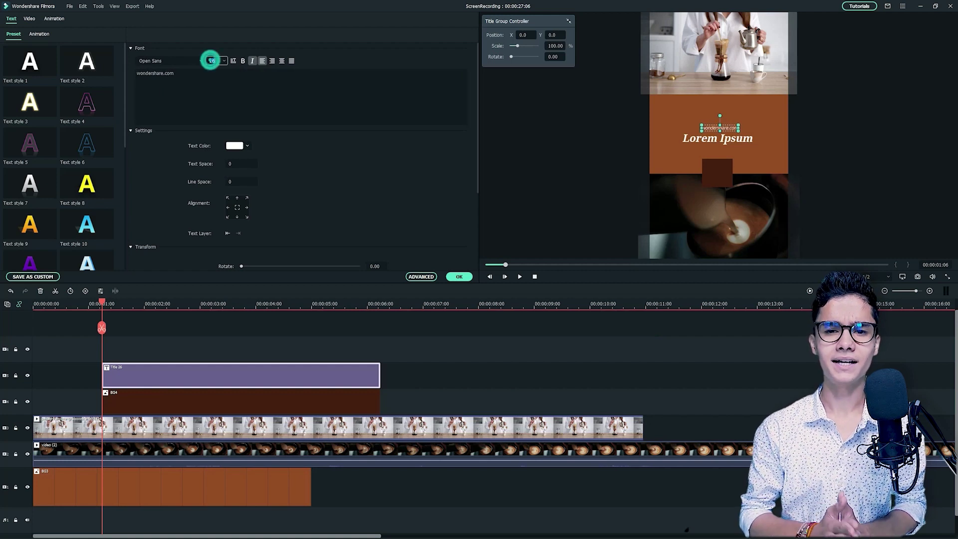
pyautogui.write('40')
pyautogui.press('Return')
pyautogui.moveTo(719, 127); pyautogui.dragTo(734, 103)
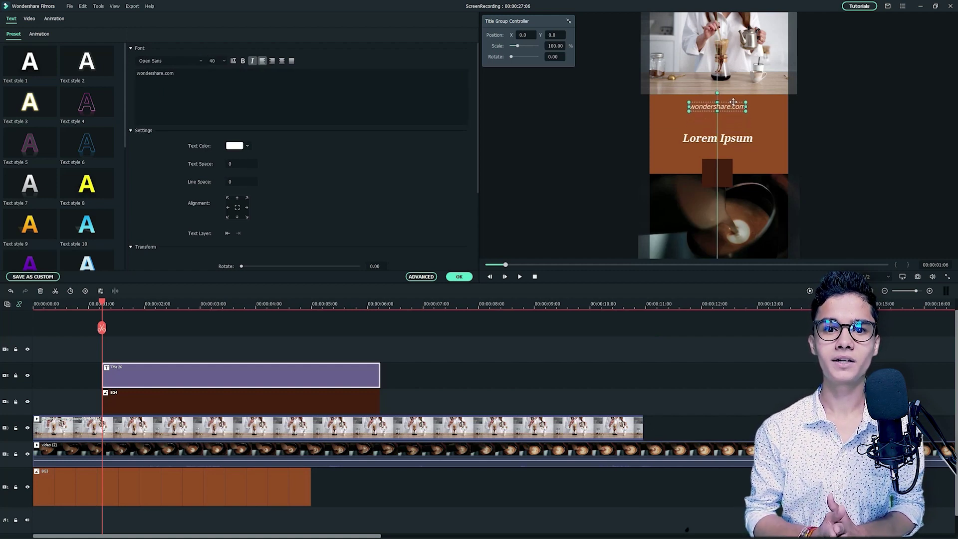
# Move Lorem Ipsum below wondershare.com and replace it with non-italic two-line Morning Coffee.
pyautogui.click(717, 143)
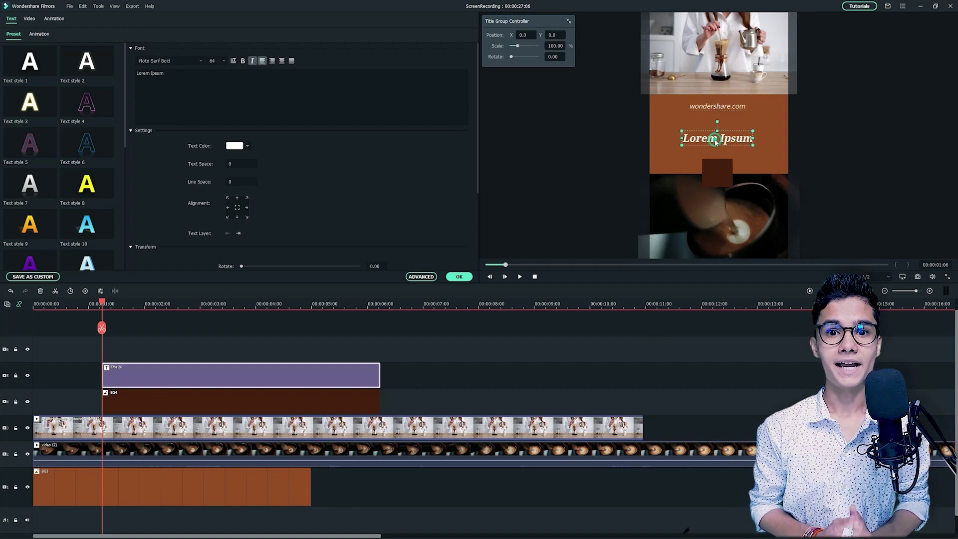
pyautogui.moveTo(726, 133); pyautogui.dragTo(726, 117)
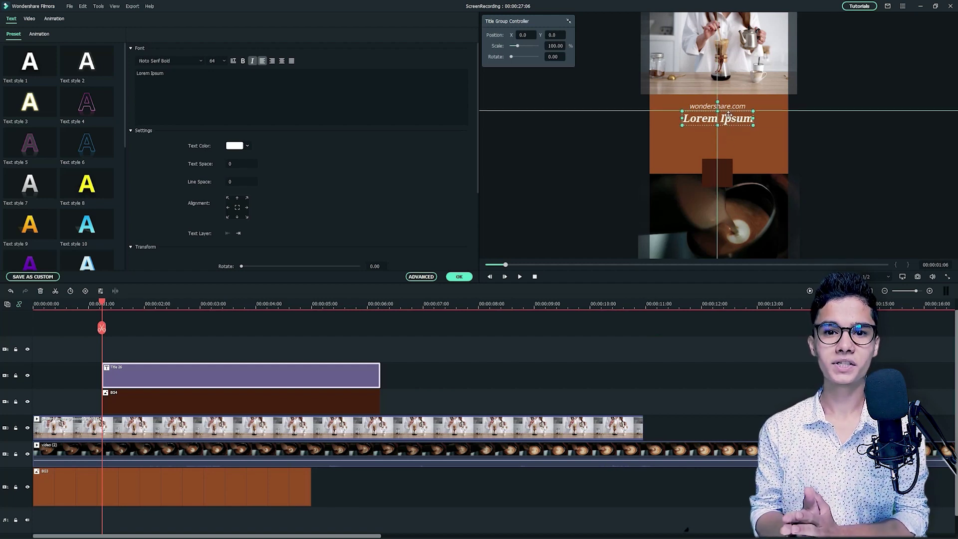
pyautogui.doubleClick(726, 118)
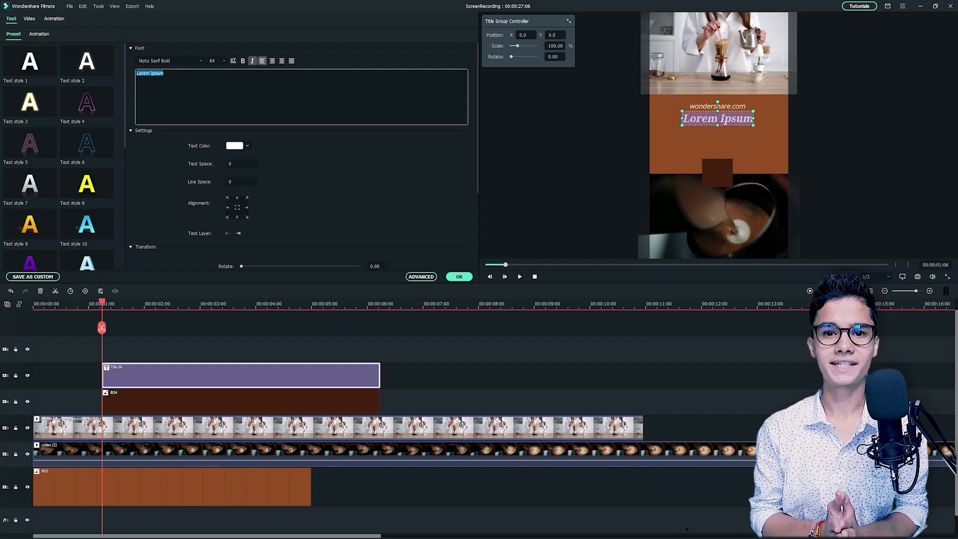
pyautogui.write('Morning')
pyautogui.press('Return')
pyautogui.write('Coffee')
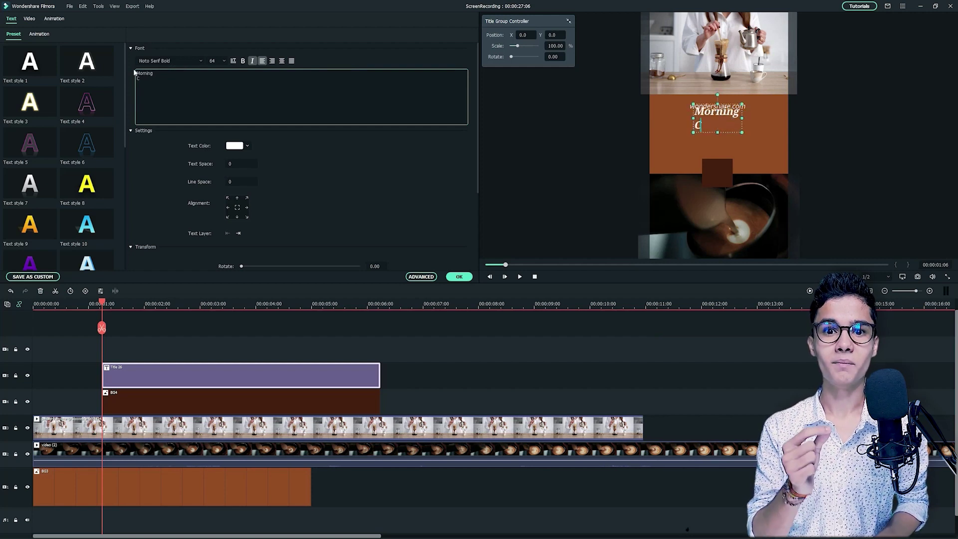
pyautogui.click(253, 61)
# Realign Morning Coffee, set size 105, Text Space 6 and Line Space -35, and nudge it up.
pyautogui.click(282, 62)
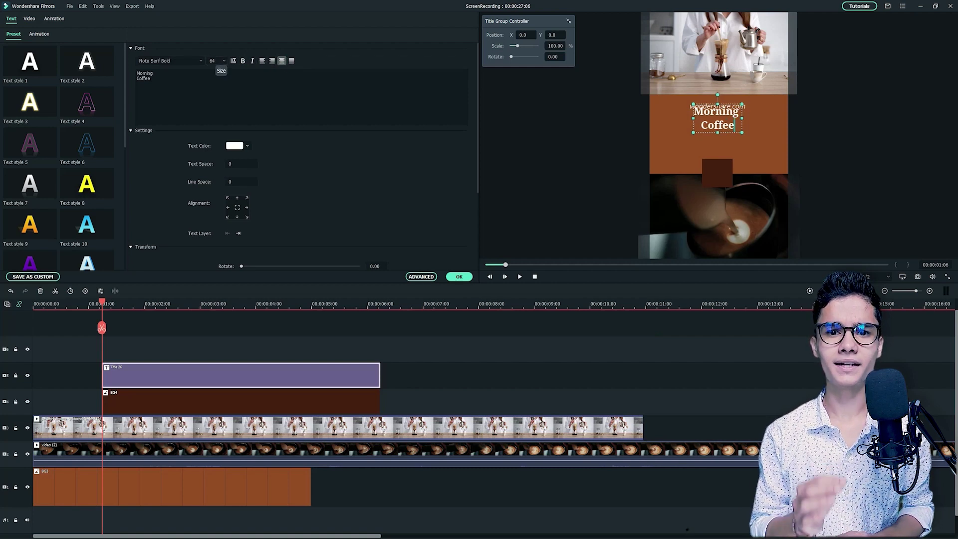
pyautogui.click(214, 61)
pyautogui.write('105')
pyautogui.press('Return')
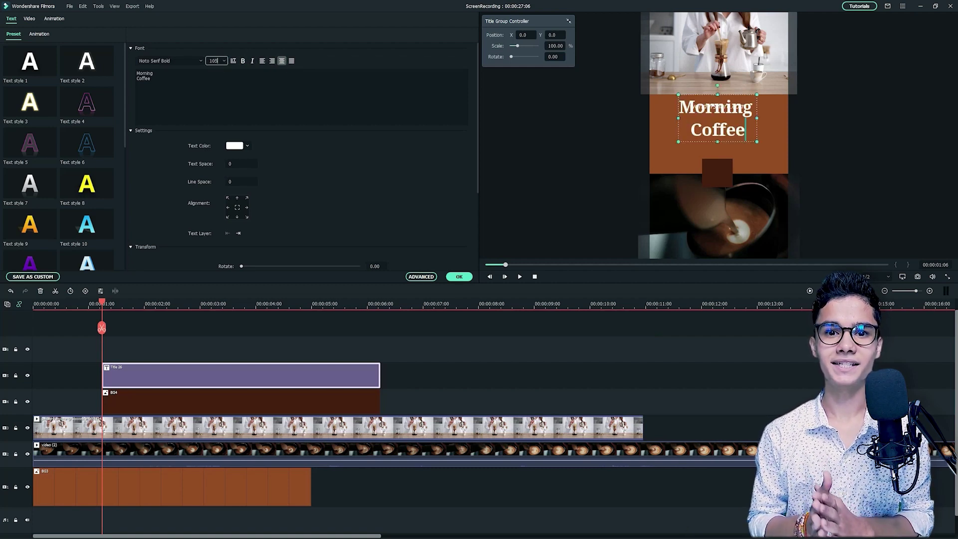
pyautogui.click(238, 163)
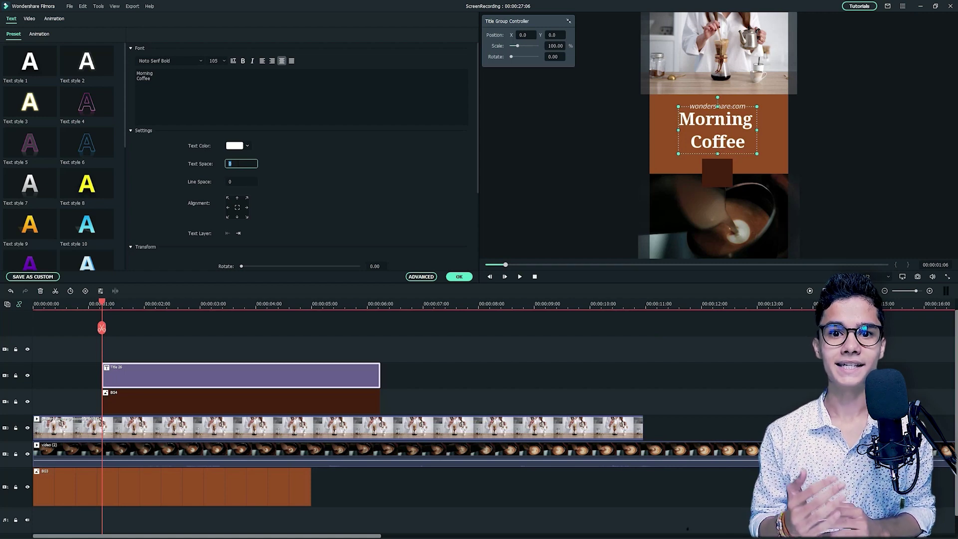
pyautogui.write('6')
pyautogui.press('Tab')
pyautogui.write('-35')
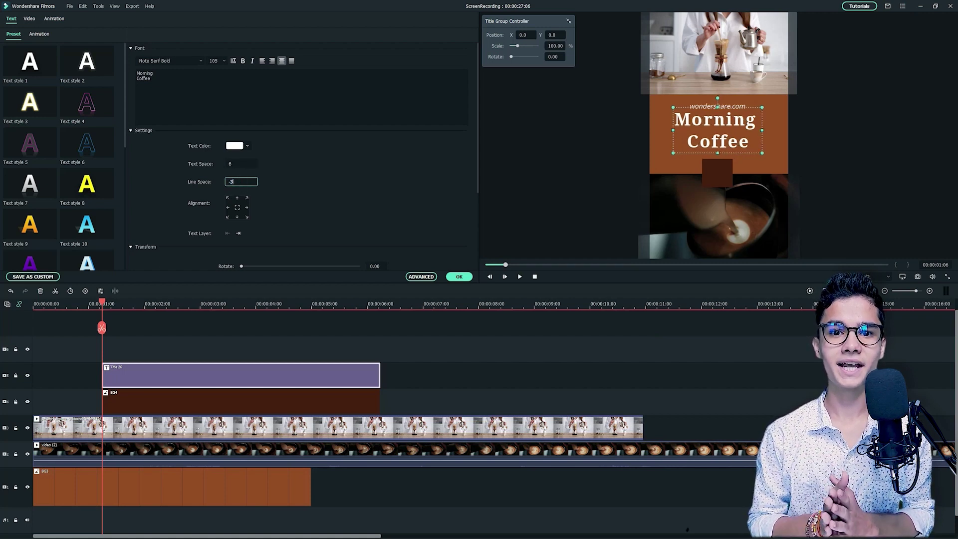
pyautogui.moveTo(729, 118); pyautogui.dragTo(728, 110)
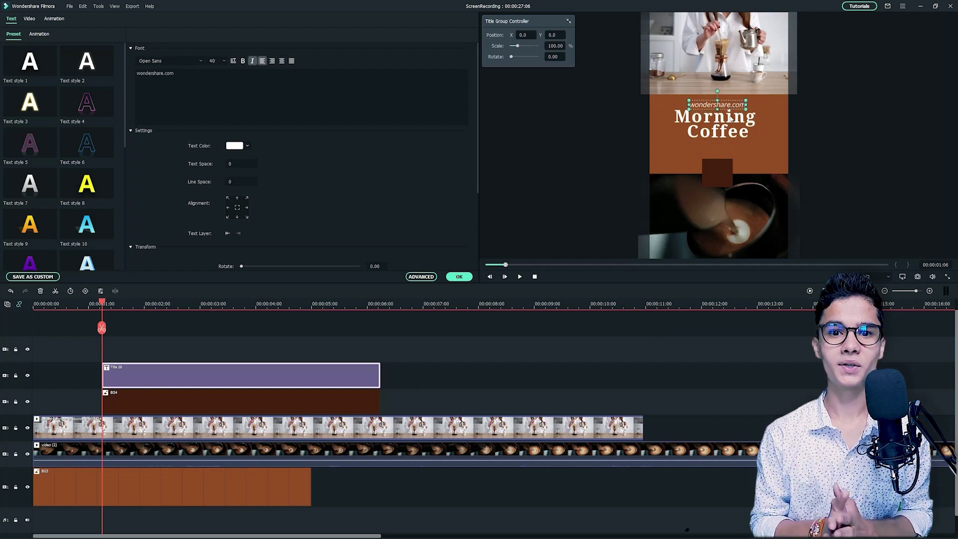
# Add a second Title 26 on the top track, caption over the brown square, starting later.
pyautogui.click(459, 277)
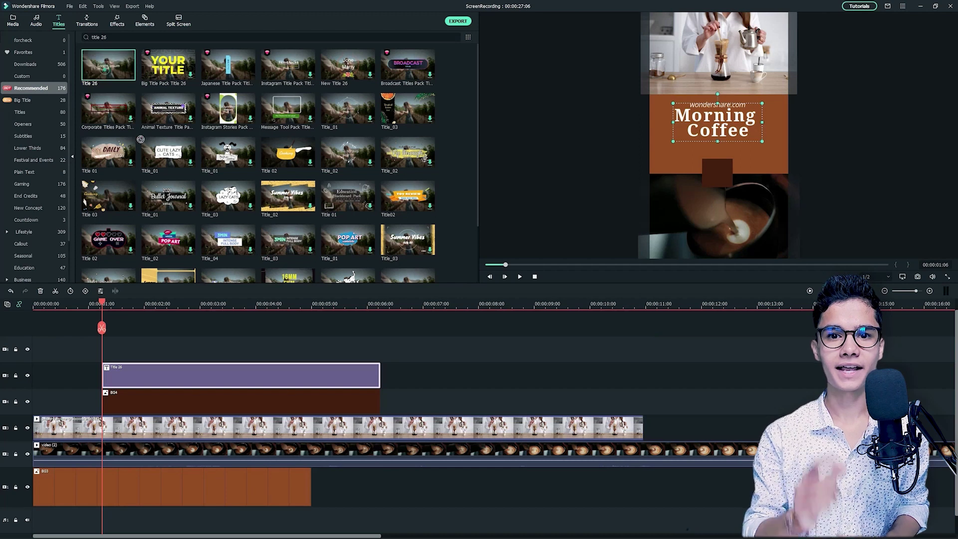
pyautogui.moveTo(108, 66)
pyautogui.mouseDown()
pyautogui.moveTo(173, 337)
pyautogui.moveTo(105, 358)
pyautogui.mouseUp()
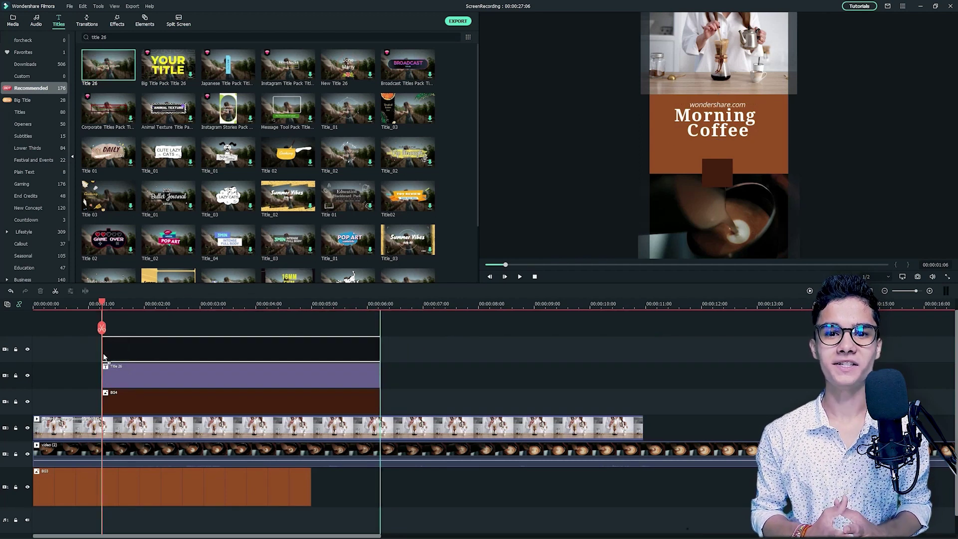
pyautogui.moveTo(106, 358); pyautogui.dragTo(105, 358)
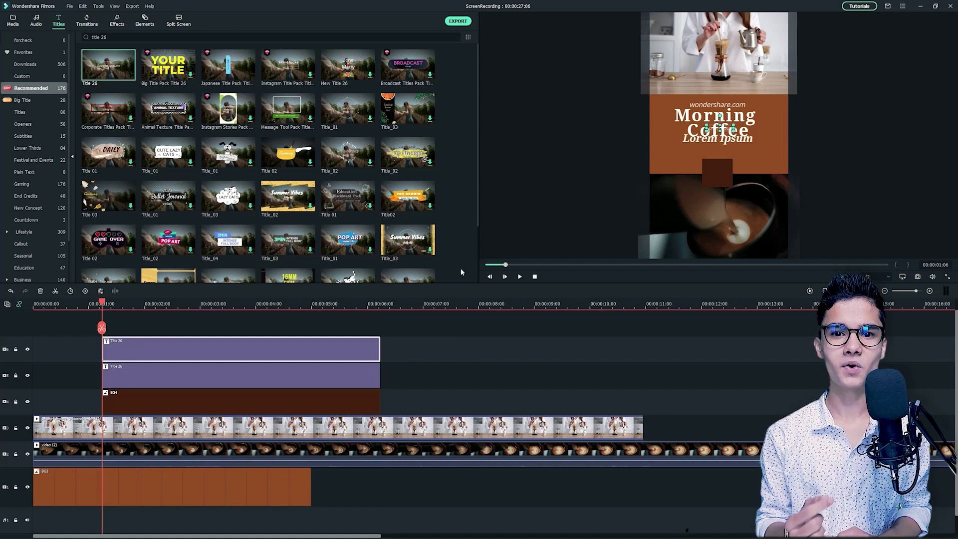
pyautogui.moveTo(719, 128); pyautogui.dragTo(717, 162)
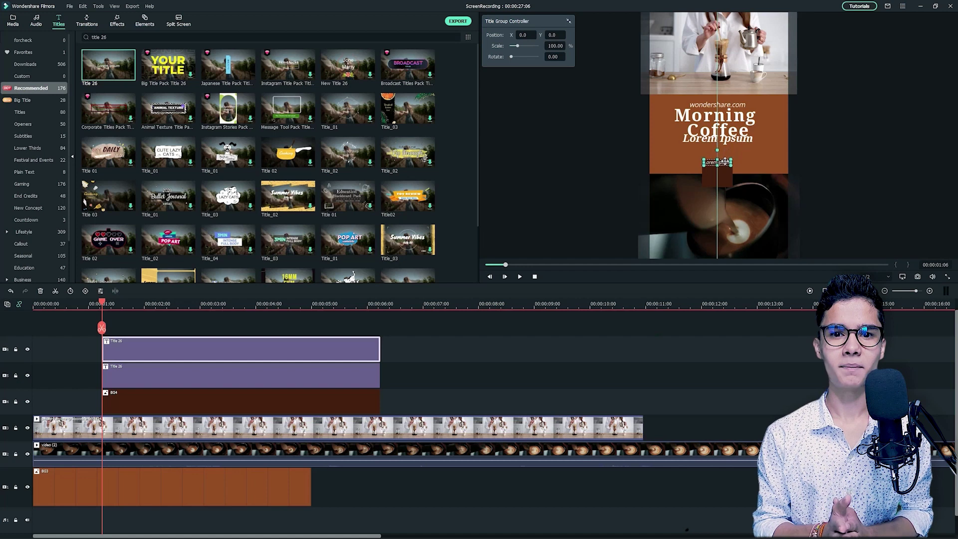
pyautogui.click(120, 303)
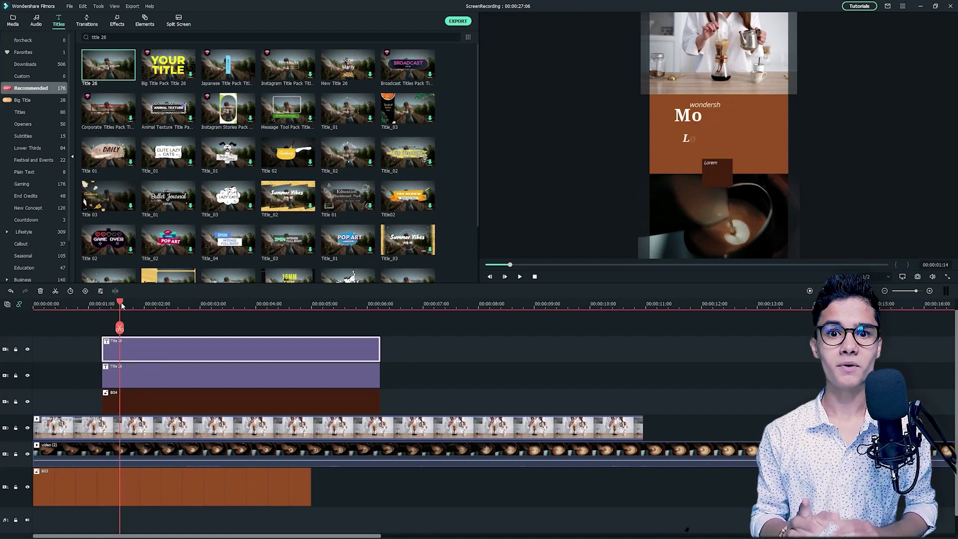
pyautogui.moveTo(122, 305); pyautogui.dragTo(165, 306)
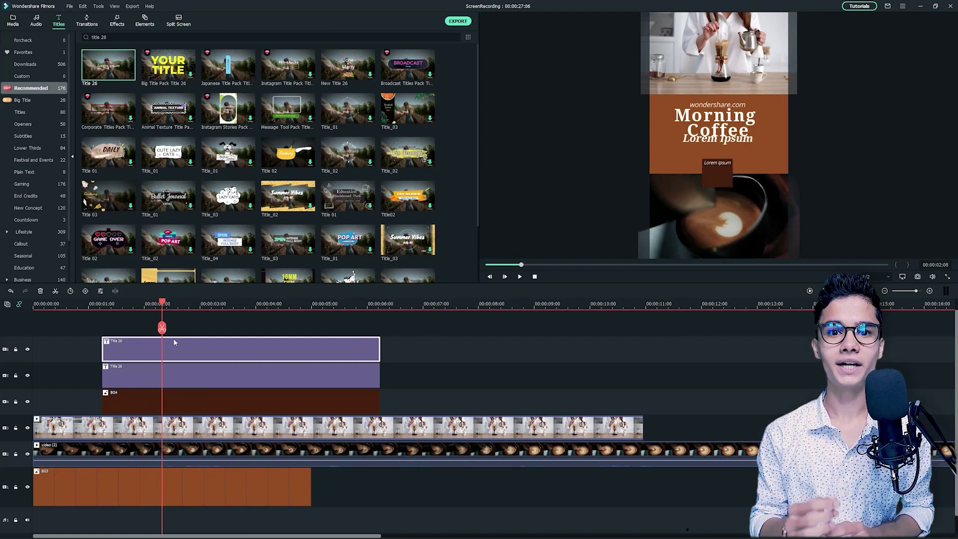
pyautogui.moveTo(173, 338); pyautogui.dragTo(236, 350)
# Make the new title read DISCOUNT / 20 JUNE, non-italic, slightly lower and right-aligned.
pyautogui.doubleClick(236, 345)
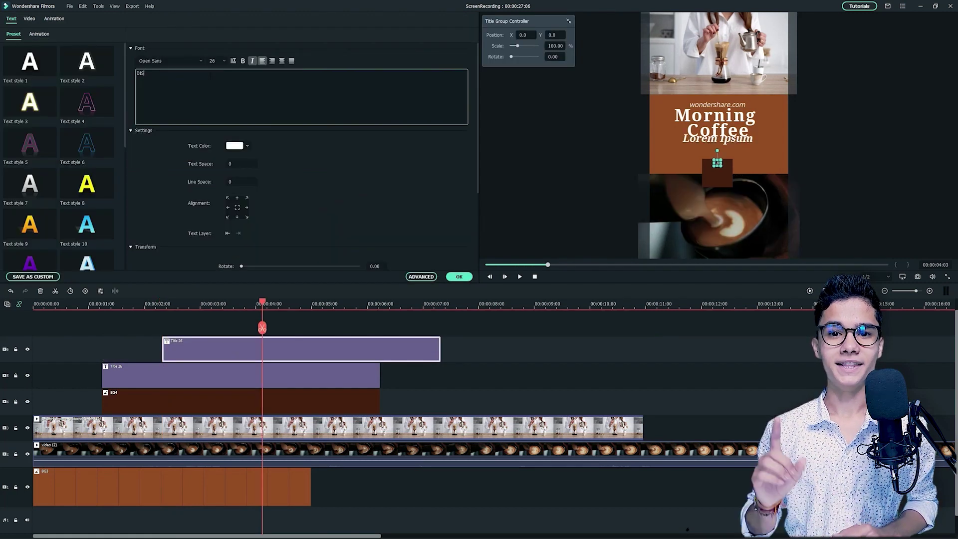
pyautogui.write('COUNT')
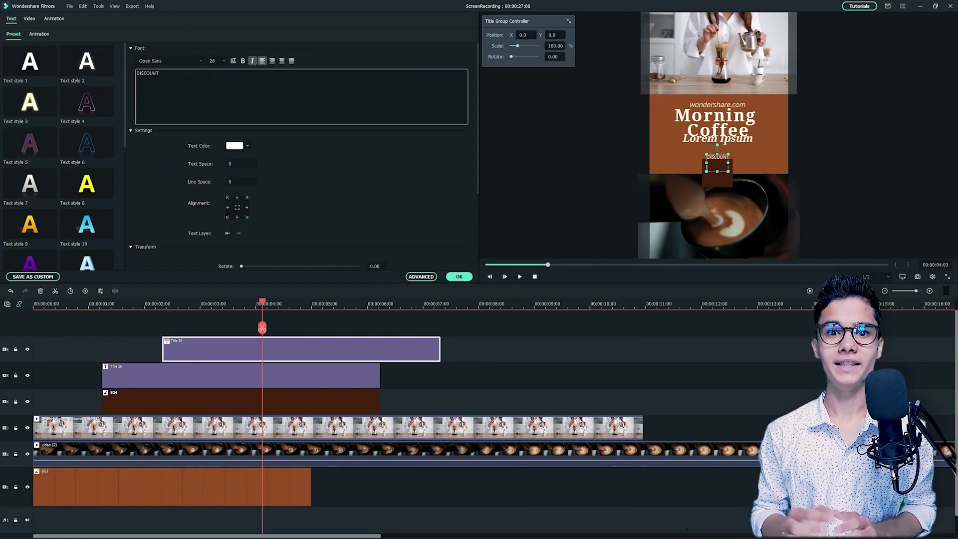
pyautogui.click(684, 227)
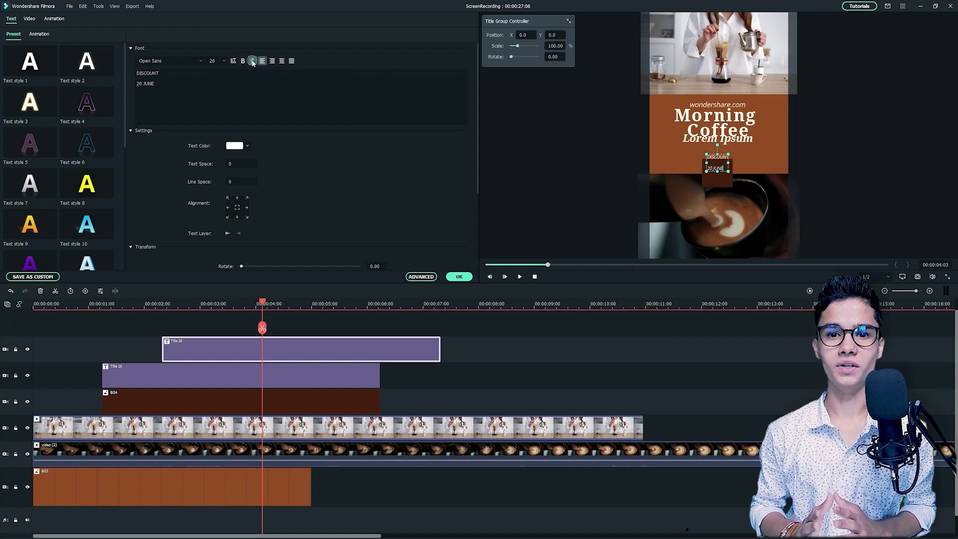
pyautogui.moveTo(720, 161); pyautogui.dragTo(718, 172)
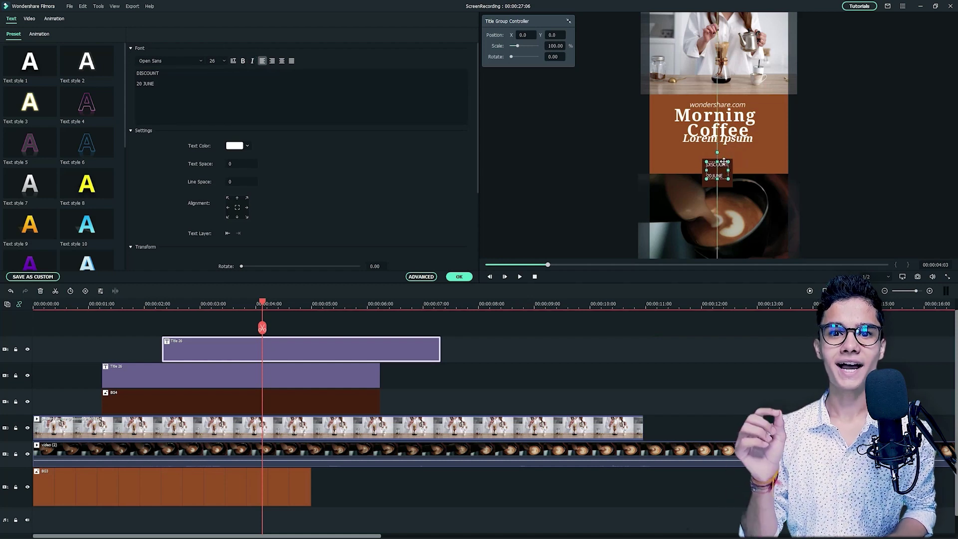
pyautogui.click(282, 61)
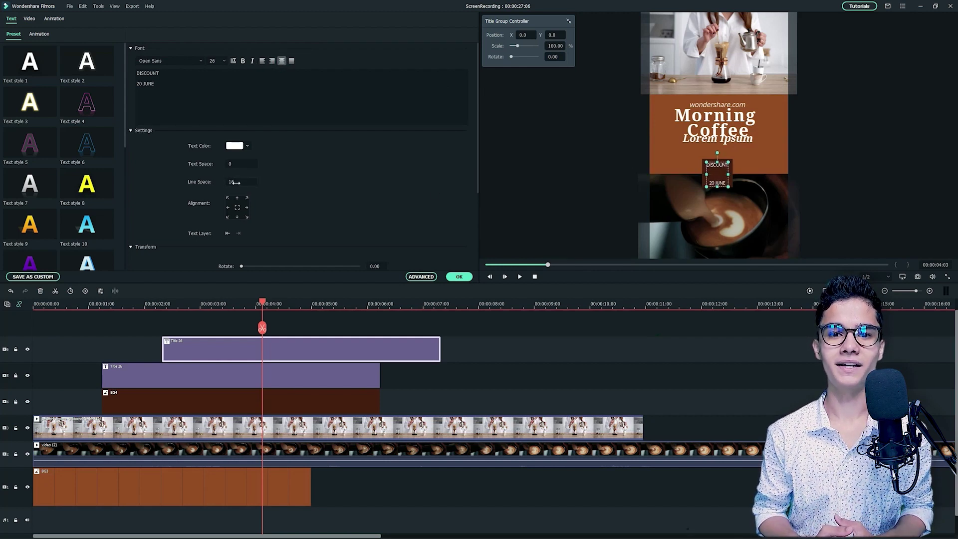
# Raise Line Space to 23 and change Lorem Ipsum to 25% in Mr Dafoe Regular.
pyautogui.moveTo(231, 183); pyautogui.dragTo(235, 182)
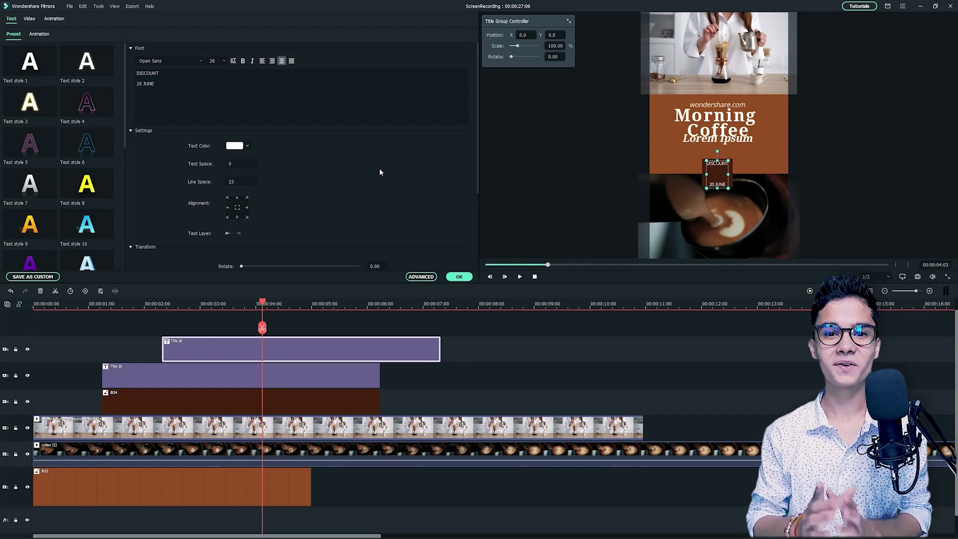
pyautogui.moveTo(717, 138); pyautogui.dragTo(717, 143)
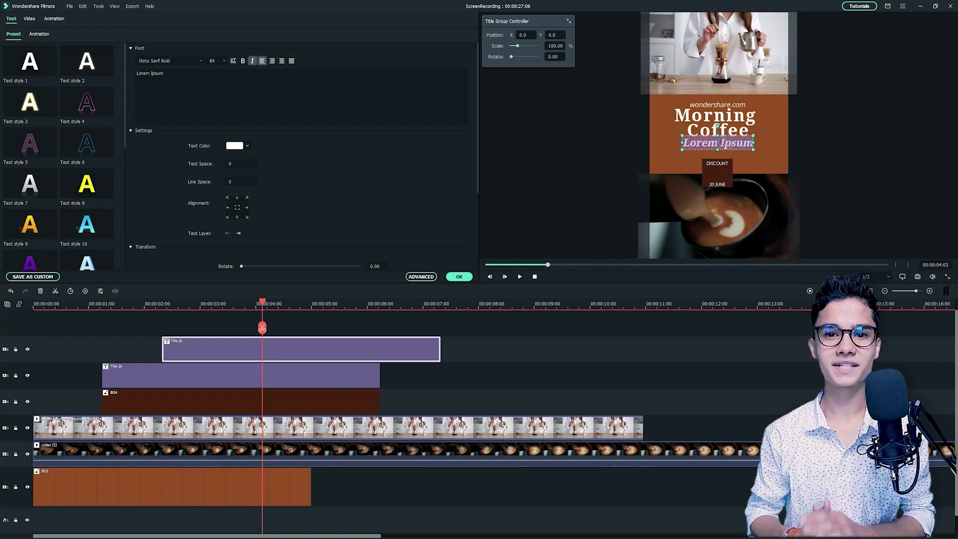
pyautogui.write('25%')
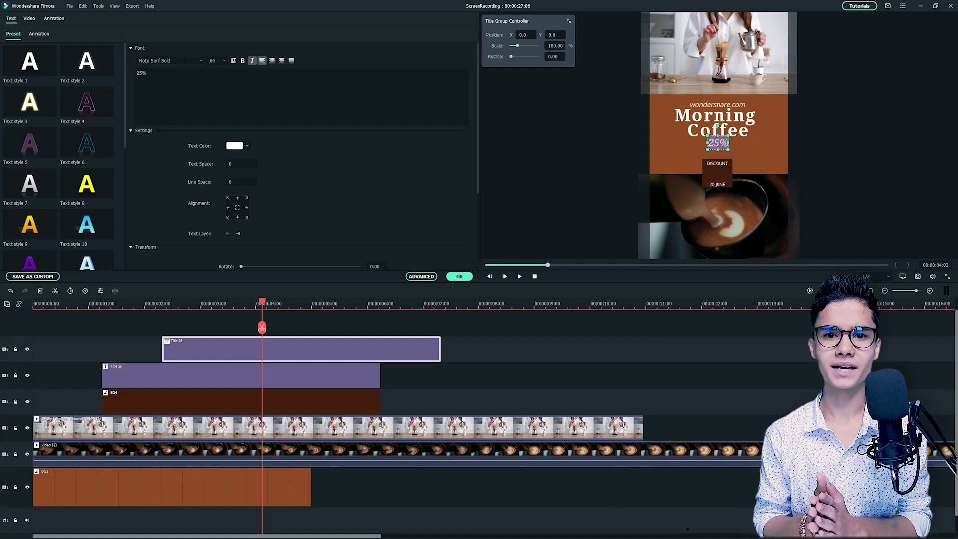
pyautogui.scroll(1, 168, 61)
pyautogui.click(212, 60)
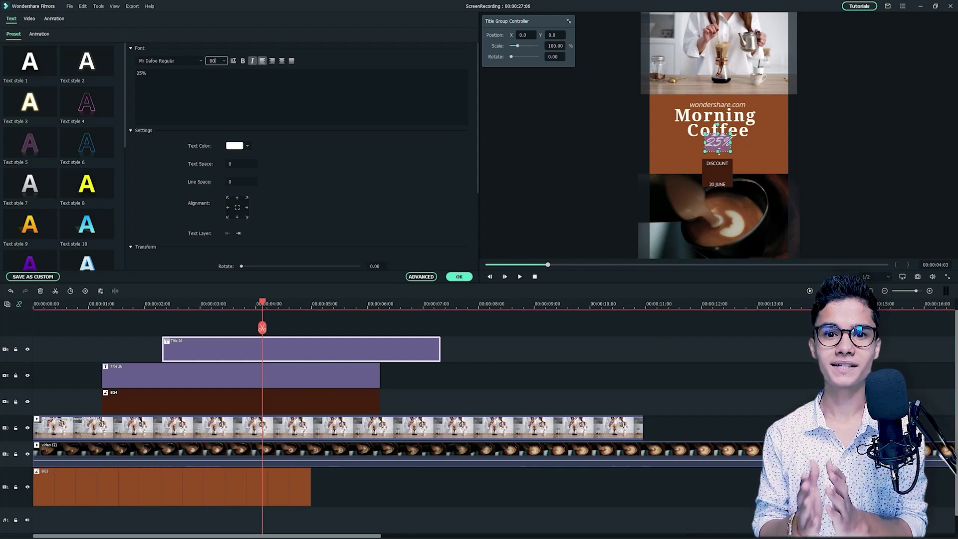
# Extend both title clips and the BG3 background to the top video's end point.
pyautogui.click(475, 305)
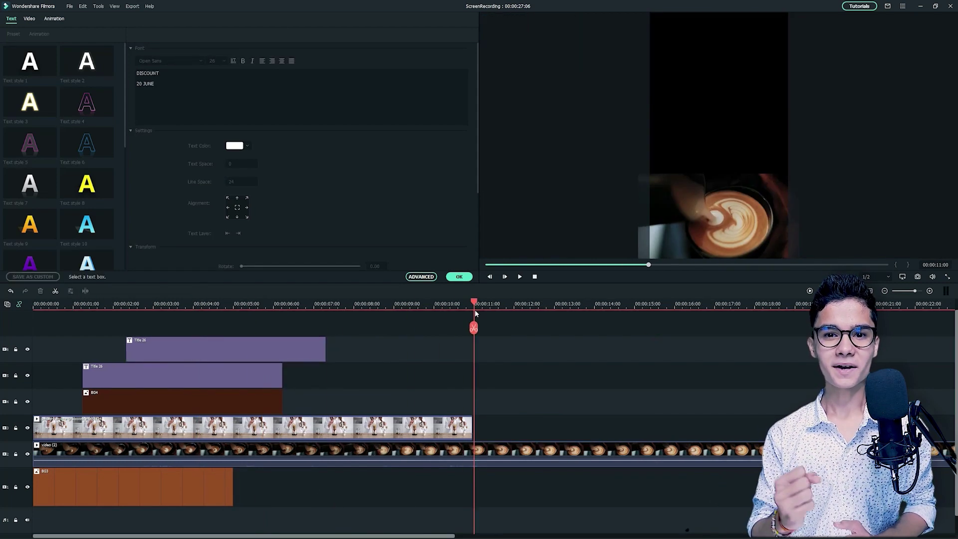
pyautogui.moveTo(283, 374); pyautogui.dragTo(473, 374)
pyautogui.moveTo(326, 348); pyautogui.dragTo(471, 345)
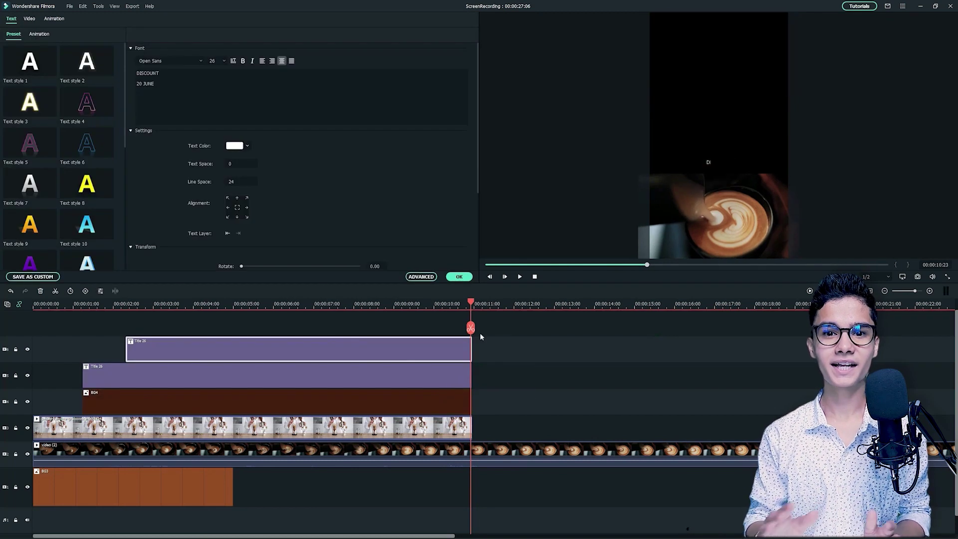
pyautogui.moveTo(231, 487); pyautogui.dragTo(472, 487)
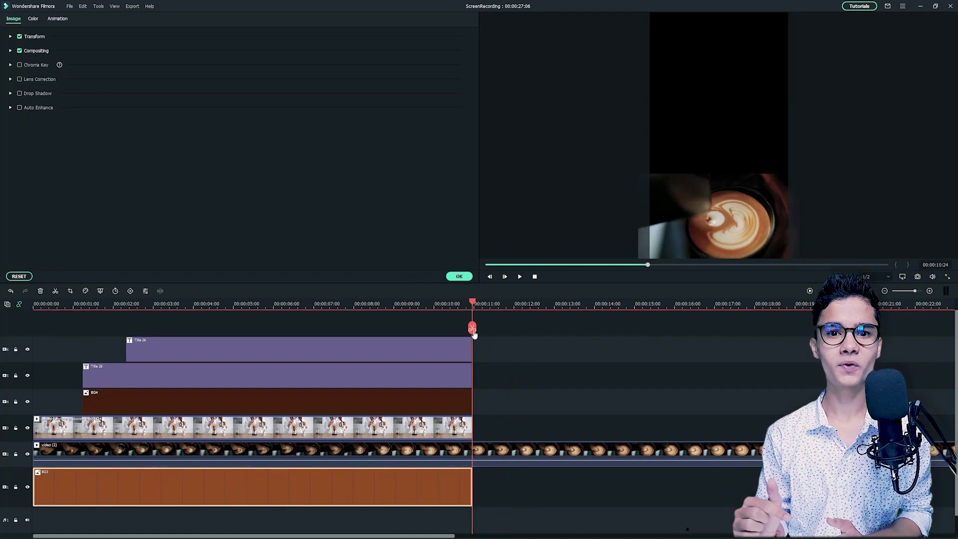
# Delete the trailing latte footage from the lower video track.
pyautogui.click(535, 450)
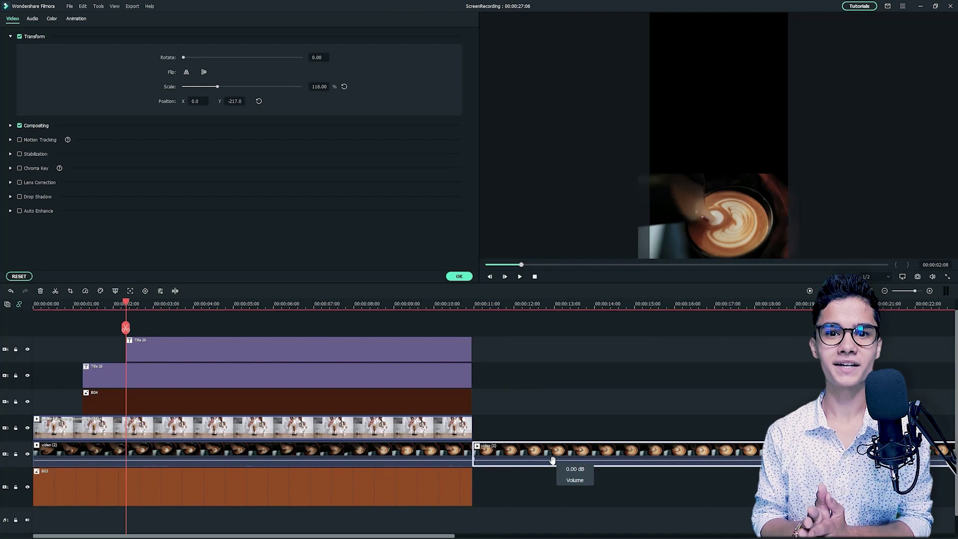
pyautogui.press('Delete')
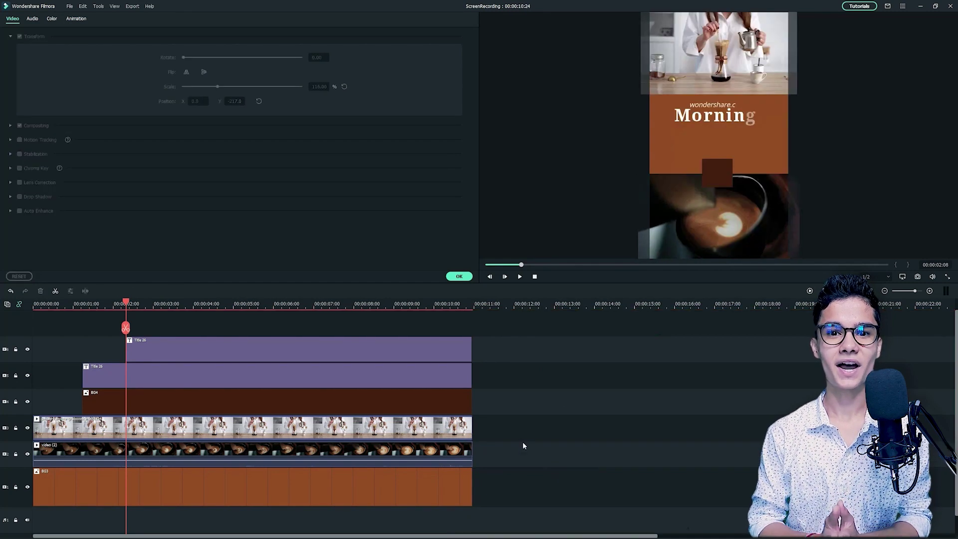
pyautogui.click(460, 277)
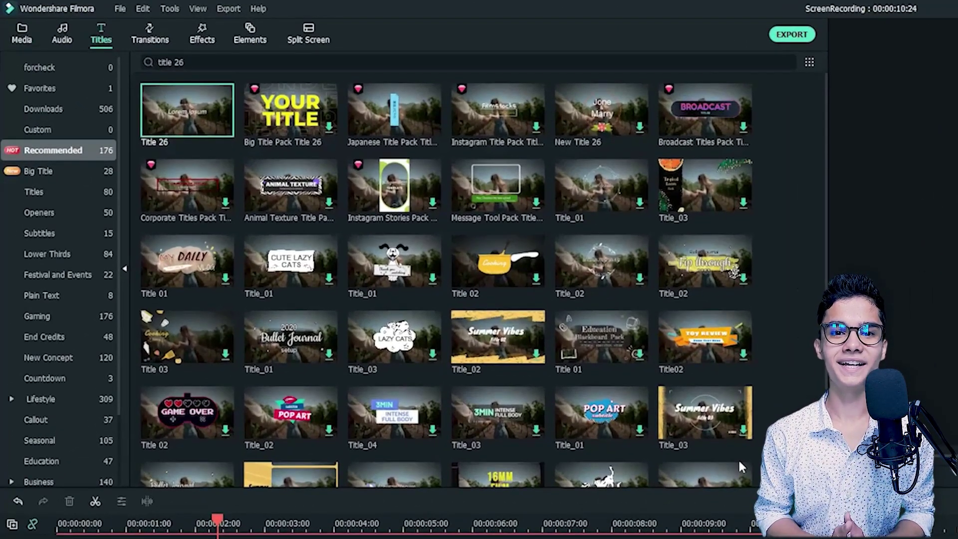
# Apply Linear Wipe Down from Slideshow > Replace to the start of both coffee clips.
pyautogui.click(150, 39)
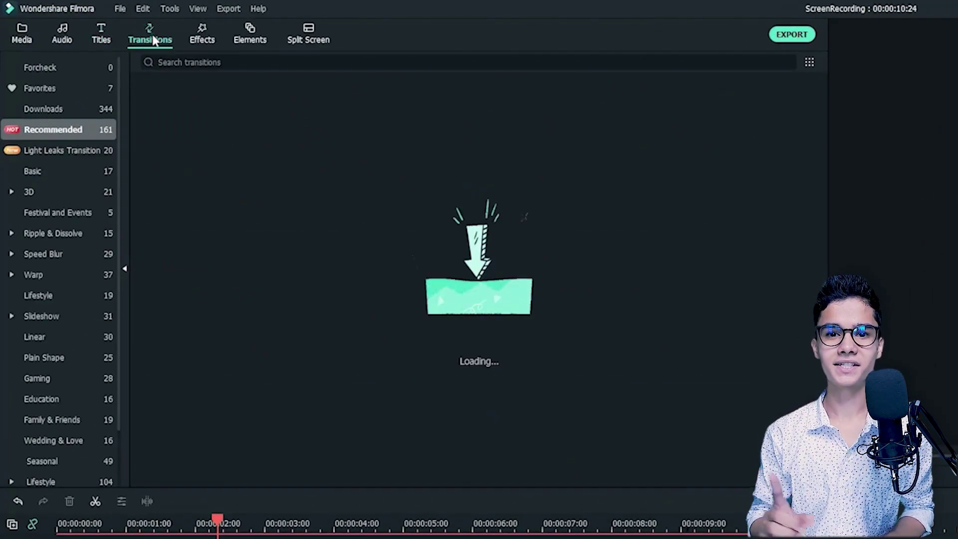
pyautogui.scroll(-1, 173, 281)
pyautogui.scroll(1, 268, 263)
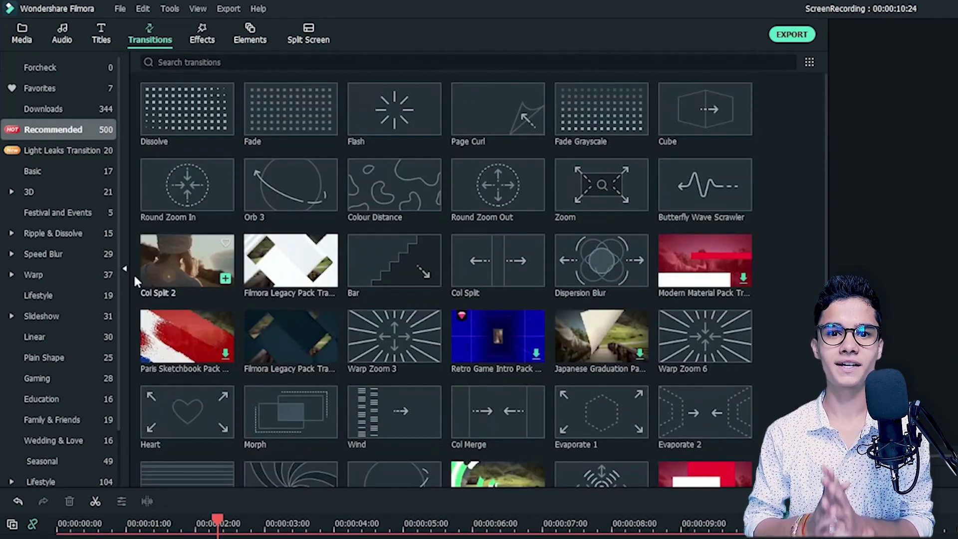
pyautogui.click(42, 316)
pyautogui.click(50, 378)
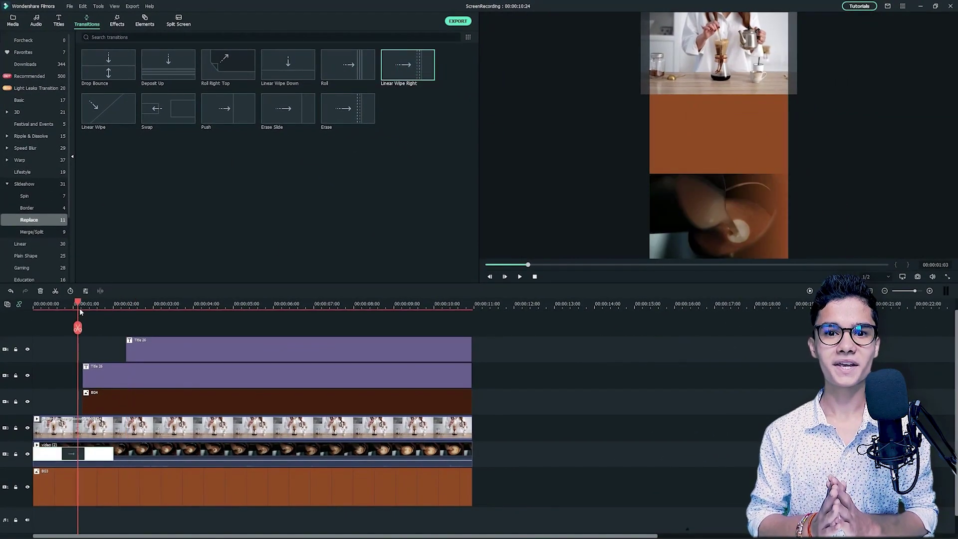
pyautogui.click(80, 305)
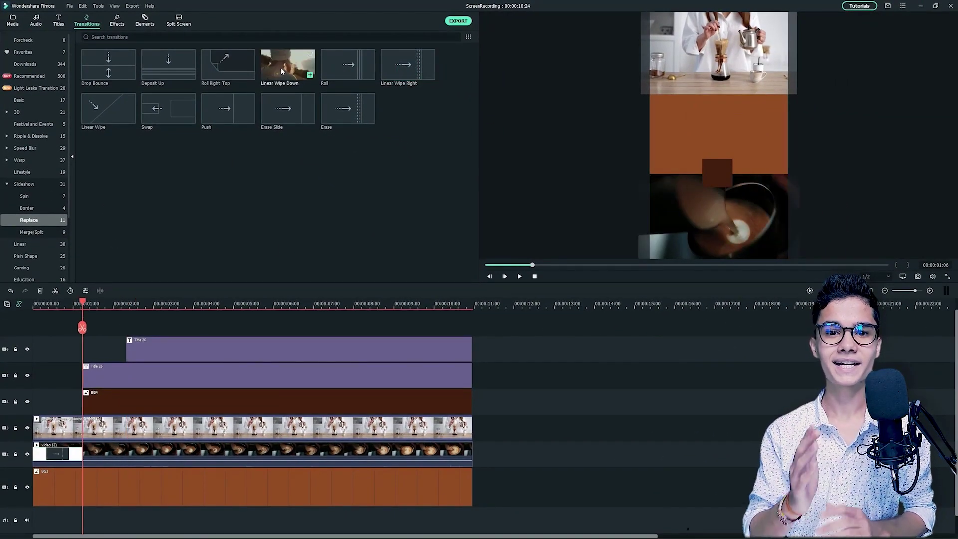
pyautogui.moveTo(282, 70); pyautogui.dragTo(38, 427)
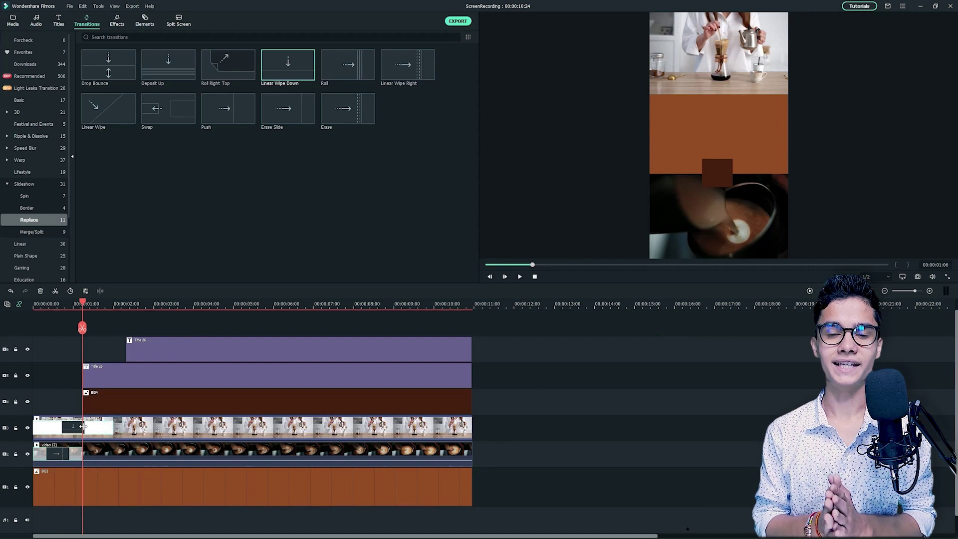
pyautogui.moveTo(80, 427); pyautogui.dragTo(76, 418)
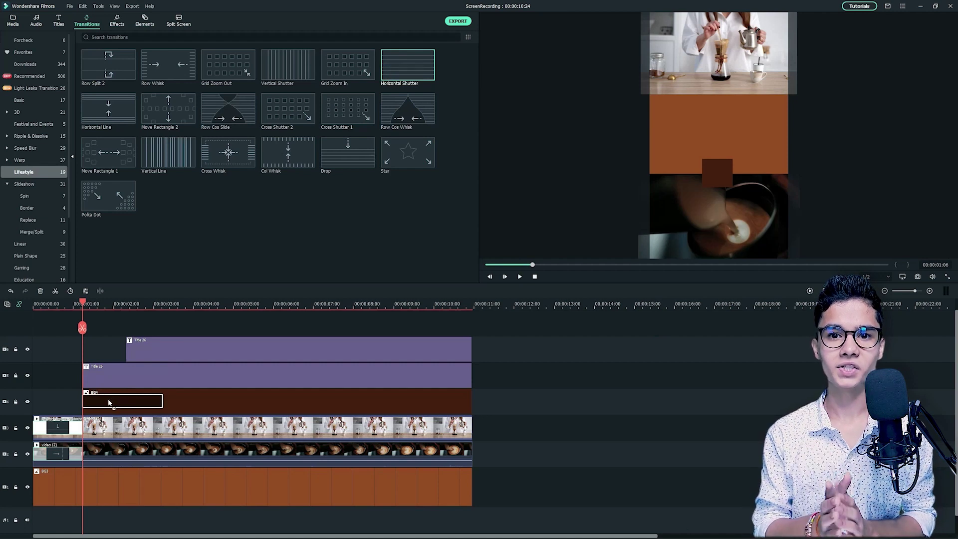
# Add a Horizontal Shutter transition to the BG4 brown square's start, then browse Basic transitions.
pyautogui.moveTo(109, 402); pyautogui.dragTo(110, 404)
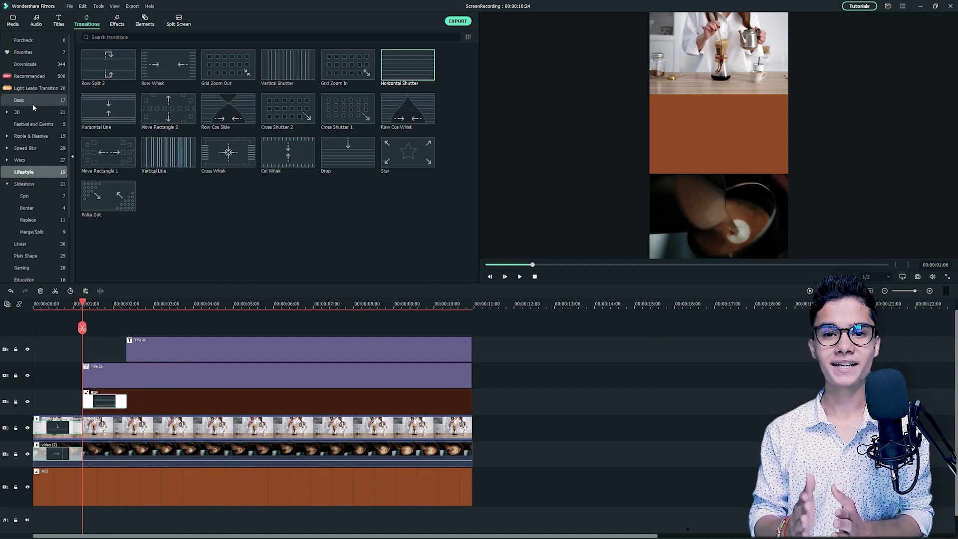
pyautogui.click(20, 99)
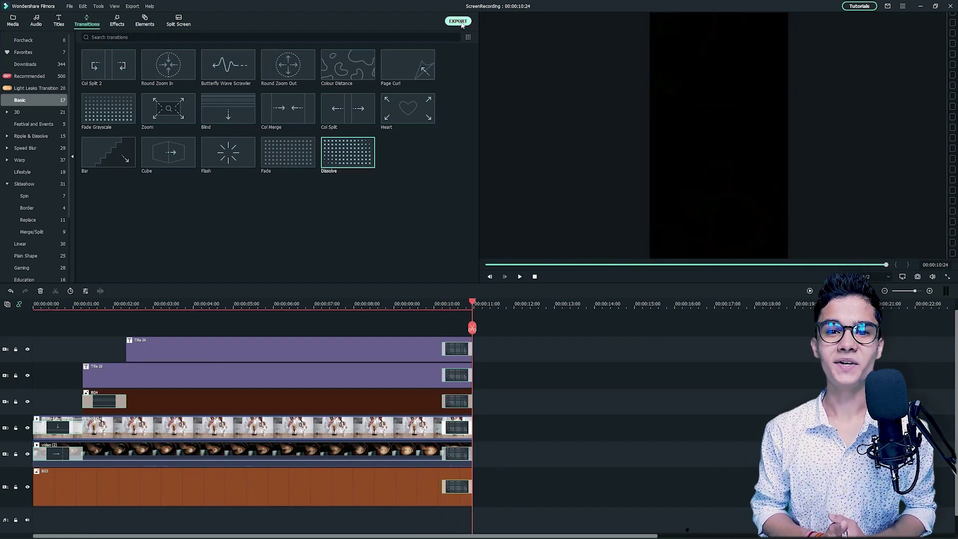
# Render the 1080x1920 portrait promo to a local MP4 file.
pyautogui.click(459, 21)
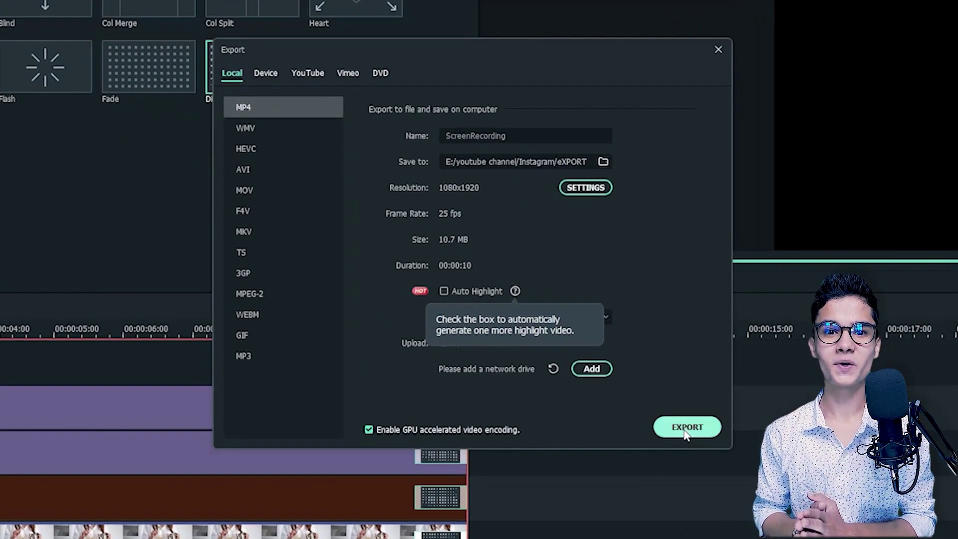
pyautogui.click(687, 428)
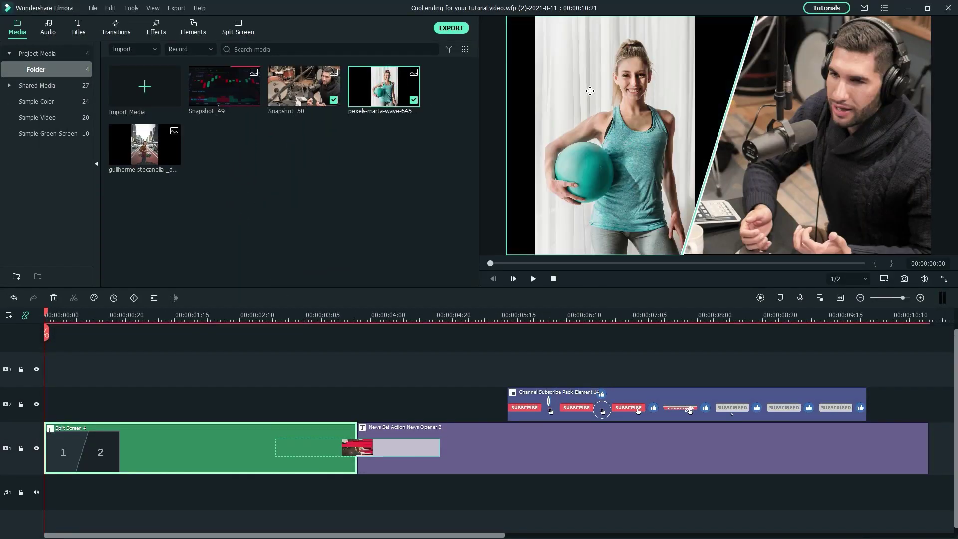
# Scale up the woman-with-ball clip inside the left split-screen pane.
pyautogui.click(590, 91)
pyautogui.scroll(3, 590, 91)
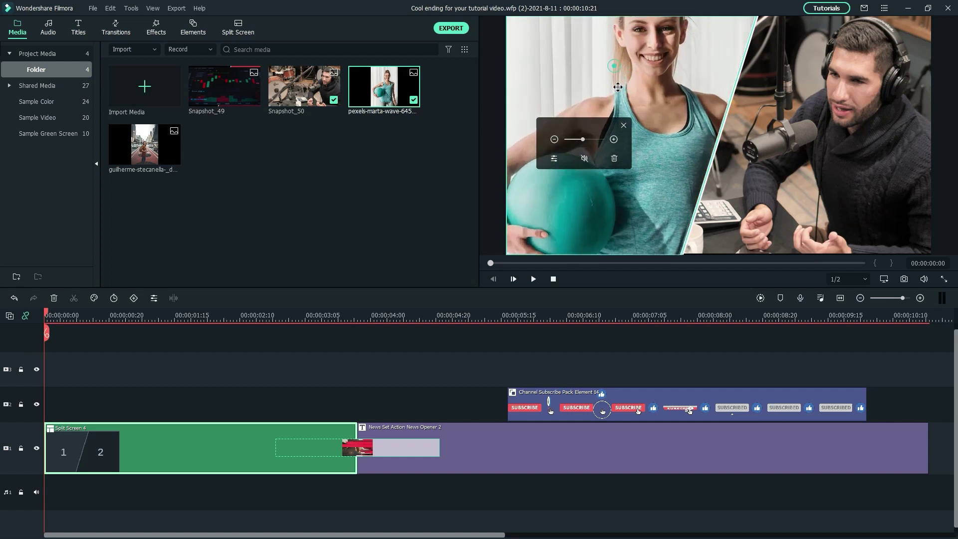